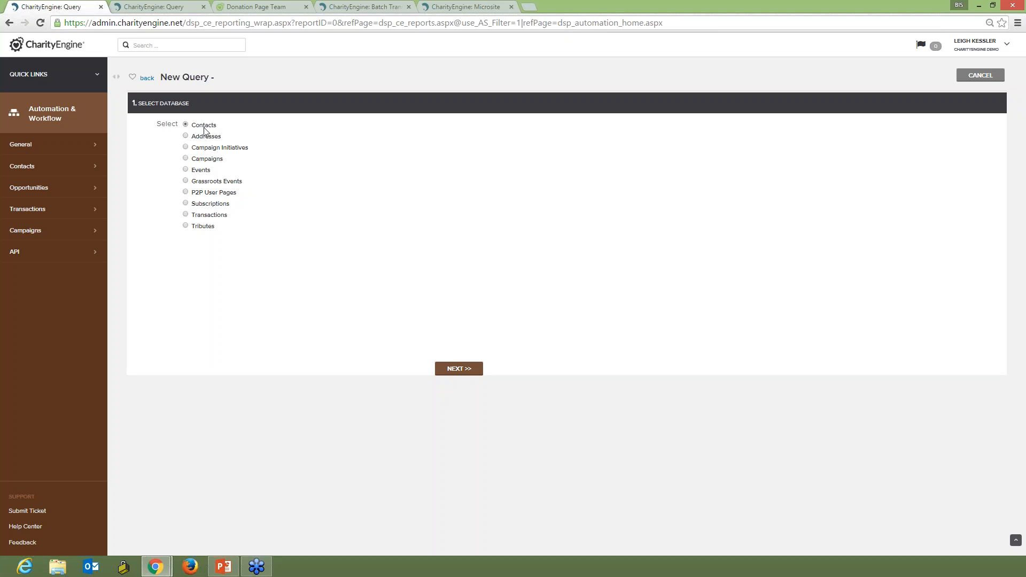
# Start a Contacts query and add Postal Code from Contact Addresses as a filter.
pyautogui.click(452, 369)
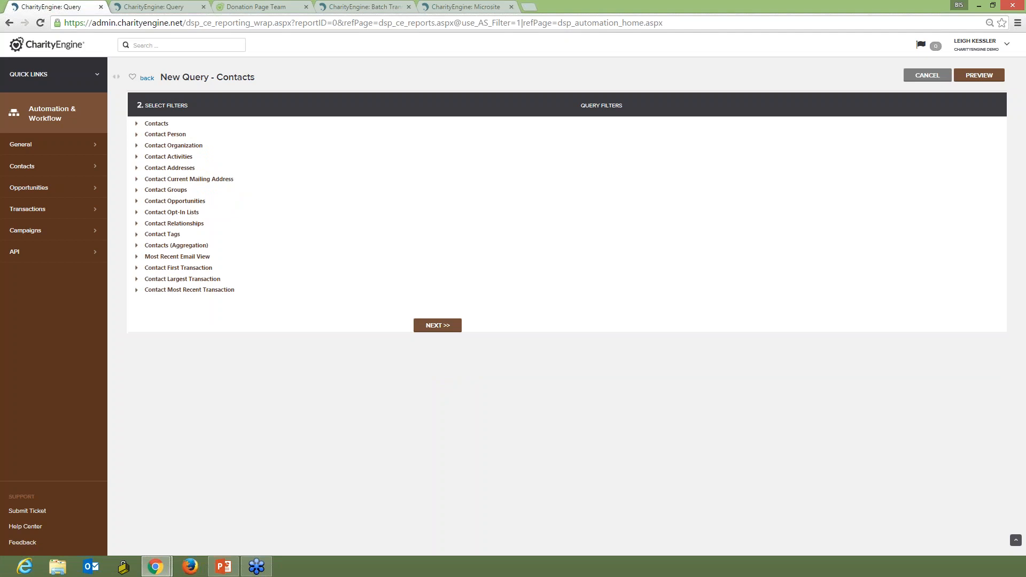
pyautogui.click(136, 169)
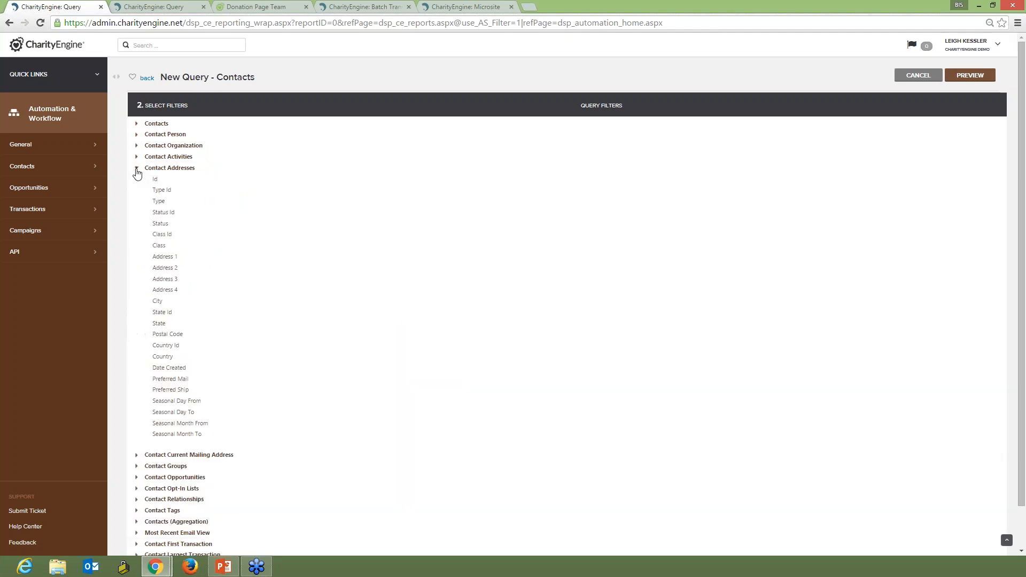
pyautogui.click(178, 336)
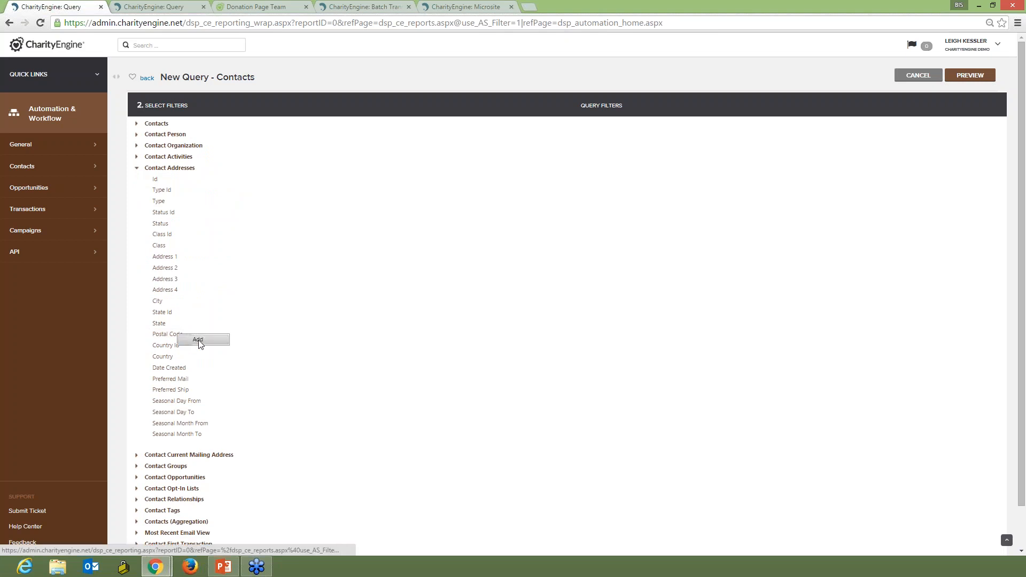
pyautogui.click(198, 341)
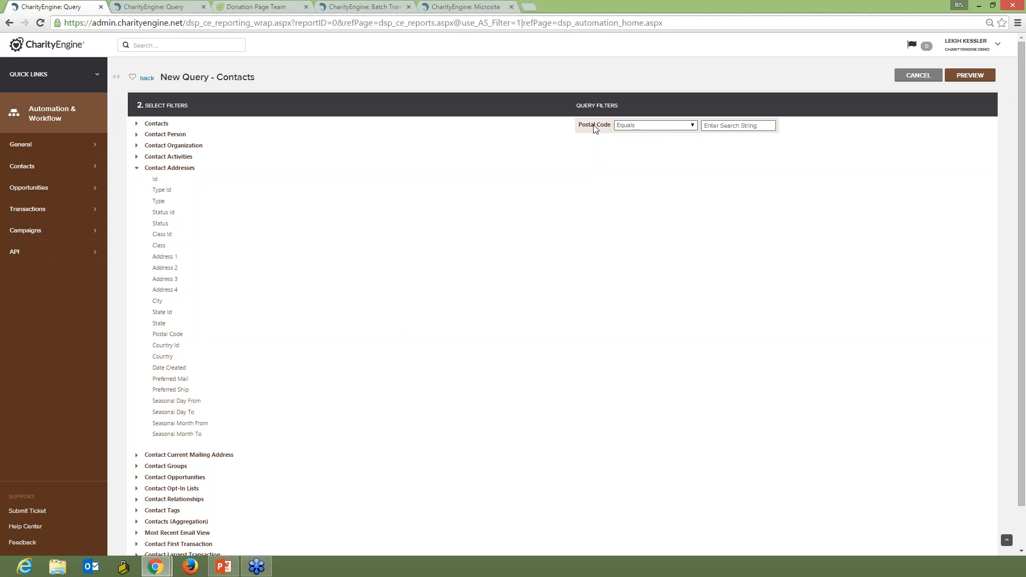
# Set the postal code filter's condition to Within x Miles of.
pyautogui.click(619, 126)
pyautogui.click(629, 199)
pyautogui.click(767, 126)
pyautogui.click(736, 146)
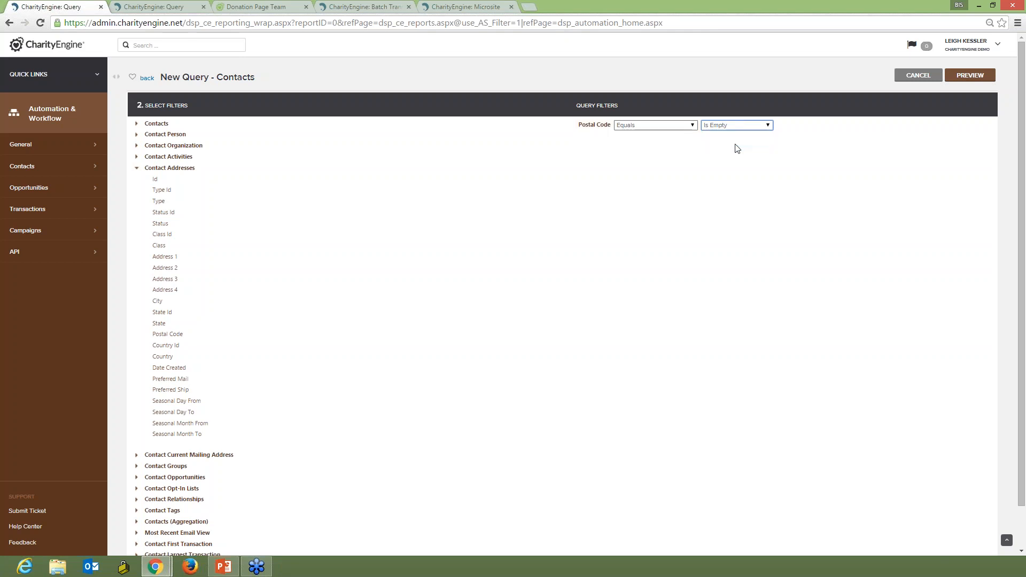
pyautogui.click(768, 125)
pyautogui.click(753, 137)
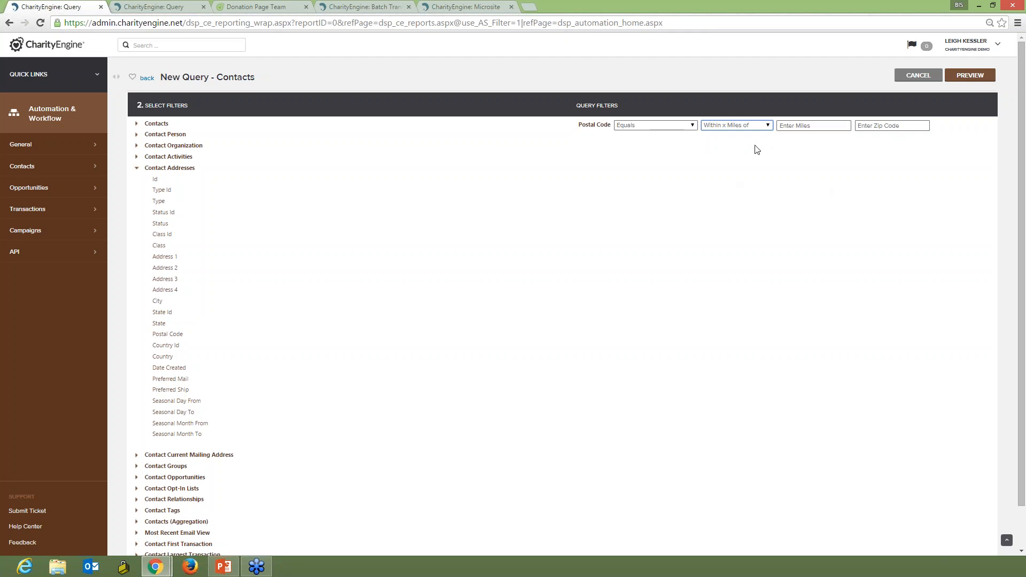
pyautogui.click(693, 126)
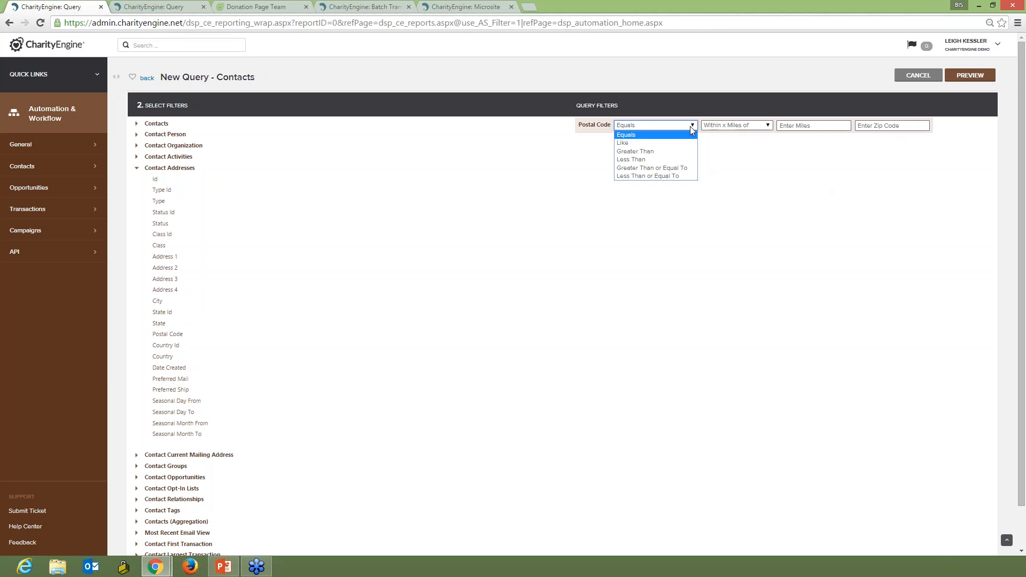
pyautogui.click(665, 159)
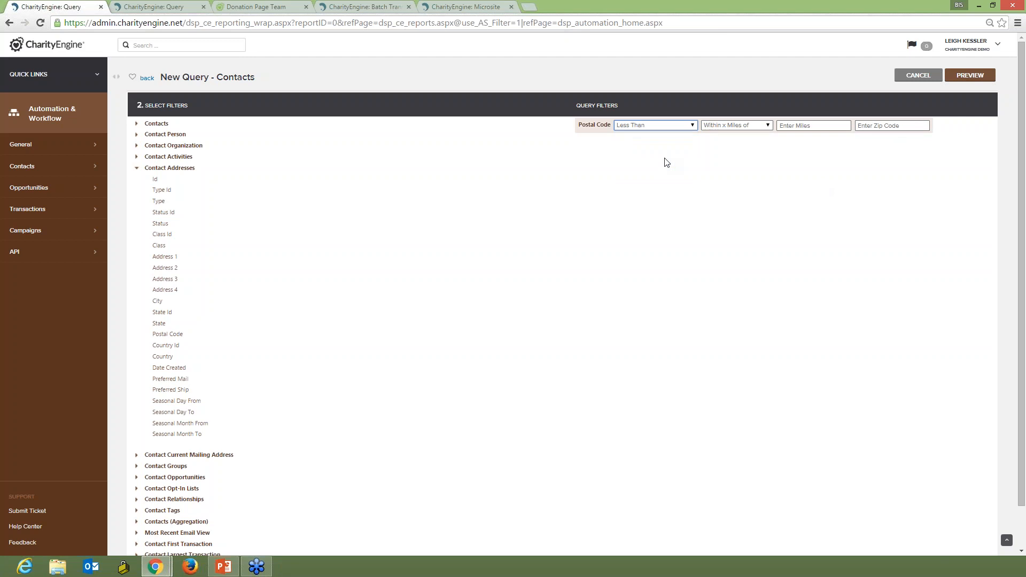
pyautogui.click(694, 131)
pyautogui.click(648, 136)
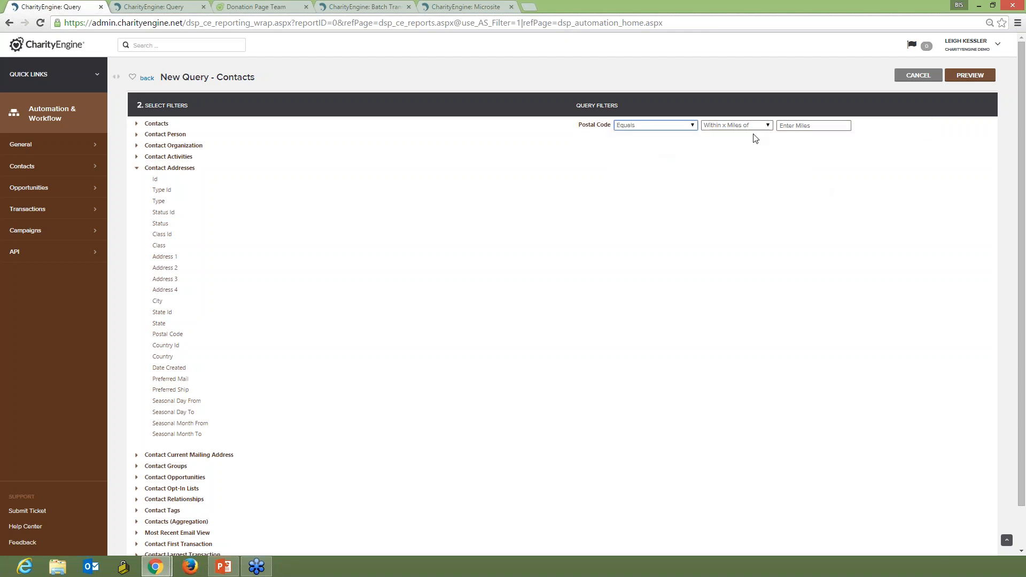
# Reselect Within x Miles of so the miles and zip code fields both show.
pyautogui.click(769, 126)
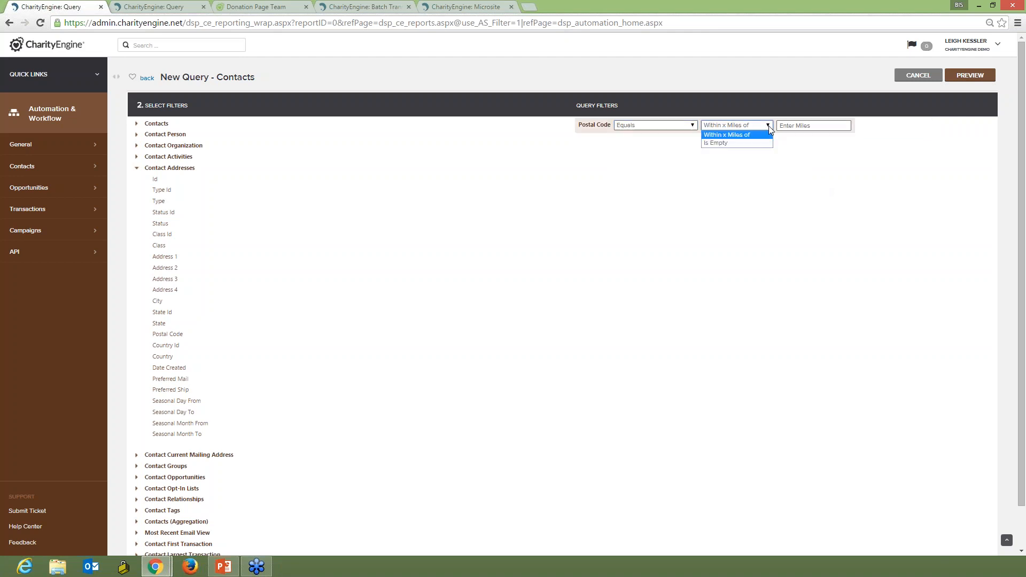
pyautogui.click(769, 127)
pyautogui.click(804, 126)
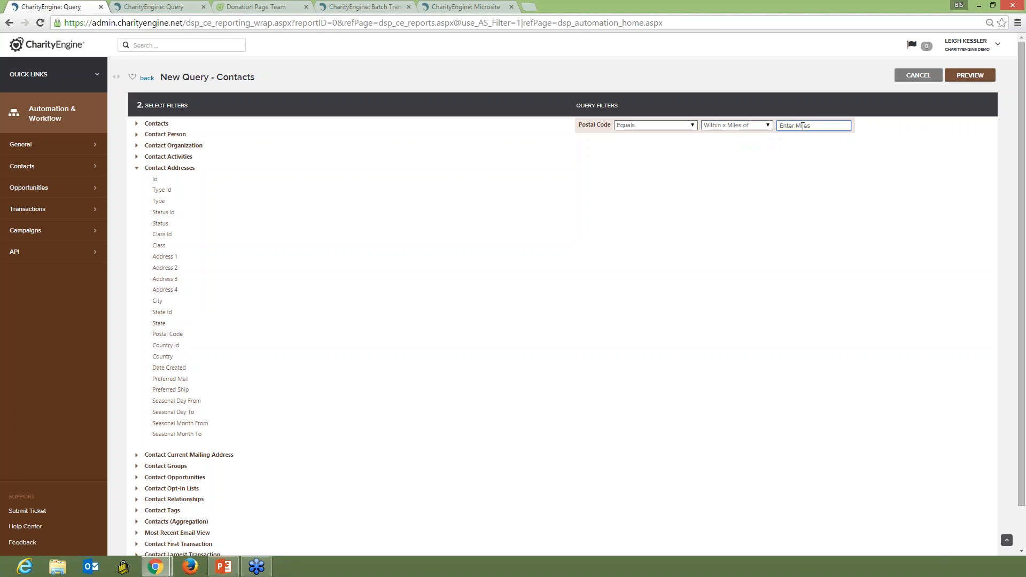
pyautogui.click(745, 131)
pyautogui.click(745, 130)
pyautogui.click(733, 143)
pyautogui.click(749, 127)
pyautogui.click(748, 135)
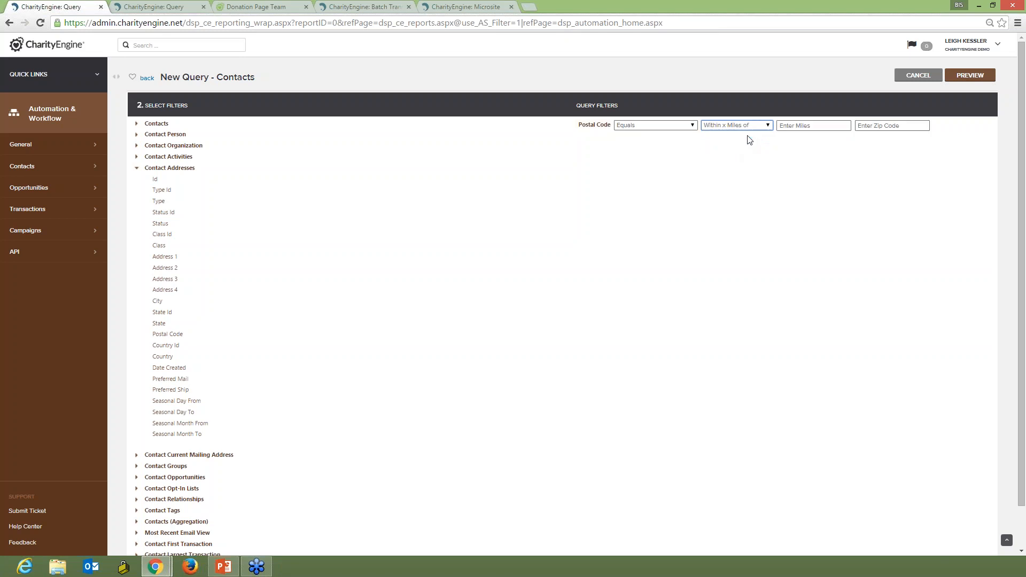
# Enter 10 as the radius in miles.
pyautogui.click(798, 127)
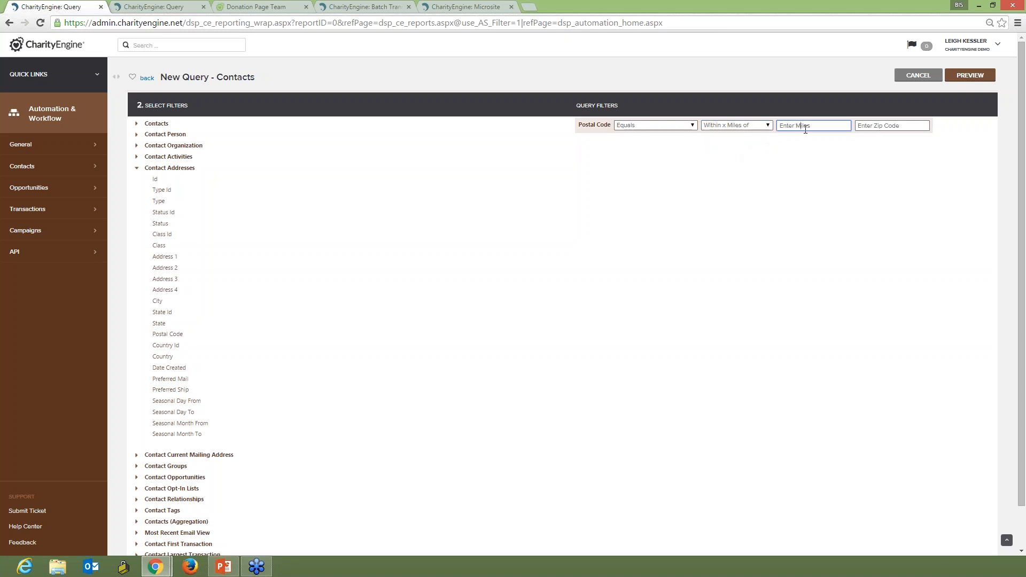
pyautogui.write('10')
pyautogui.hotkey('ctrl', 'a')
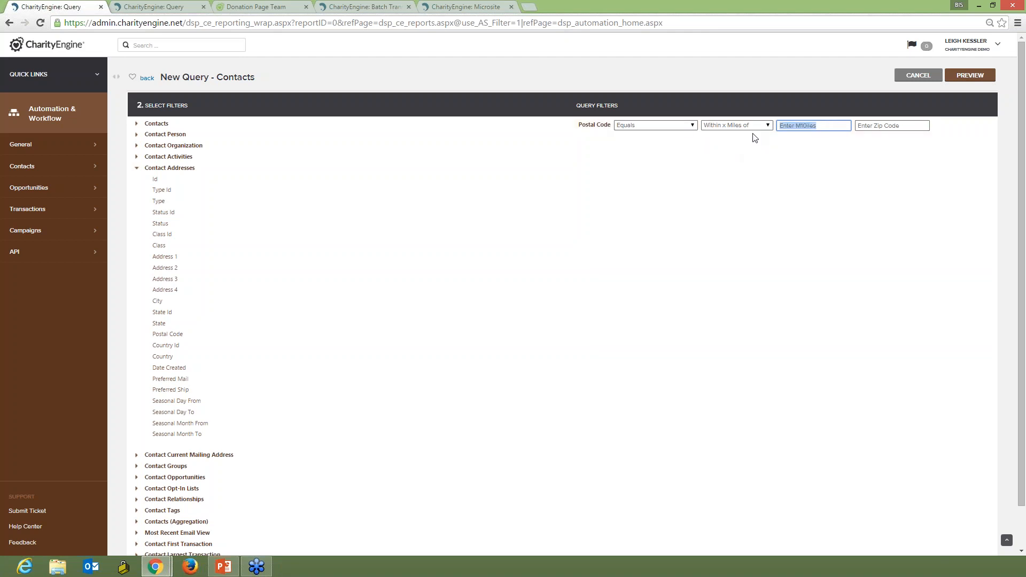
pyautogui.write('10')
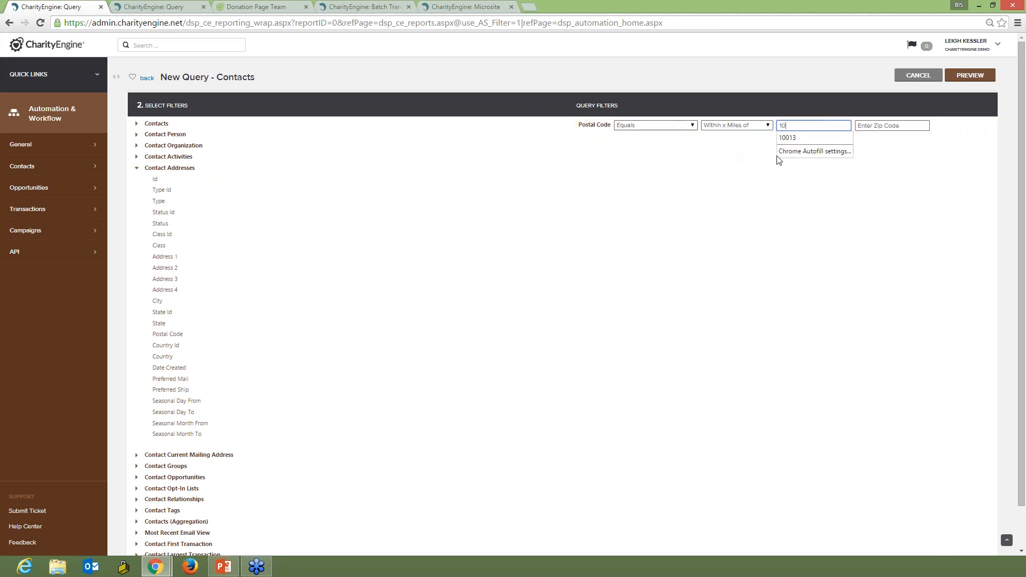
pyautogui.click(882, 153)
# Enter 22102 as the zip code and continue to the next query step.
pyautogui.click(887, 127)
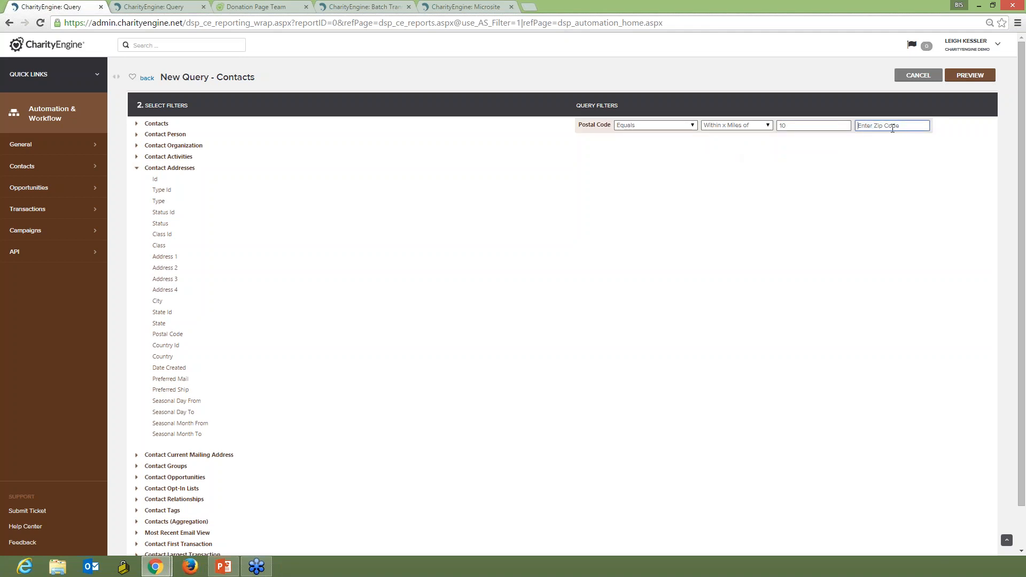
pyautogui.tripleClick(898, 129)
pyautogui.write('22102')
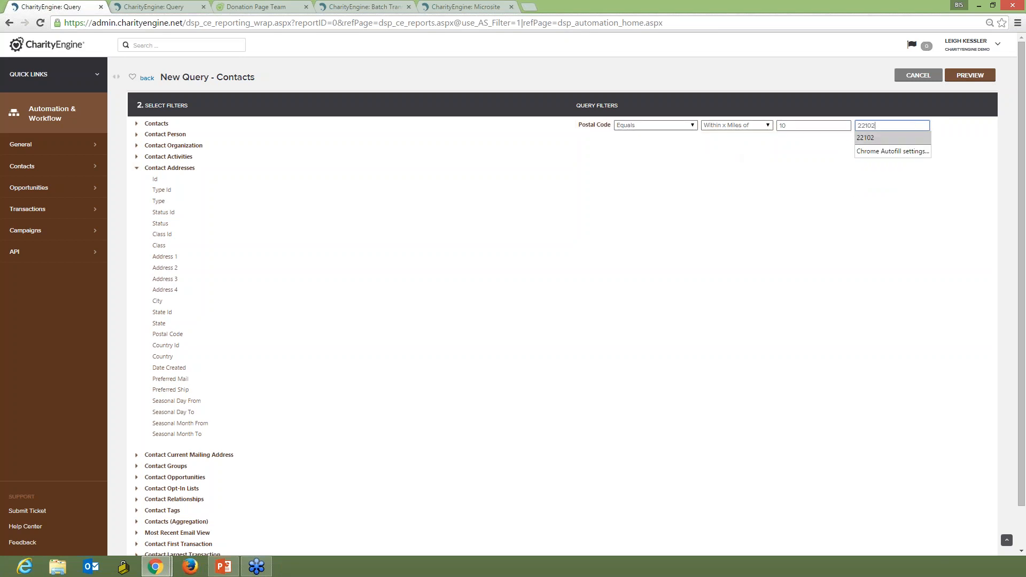
pyautogui.click(882, 137)
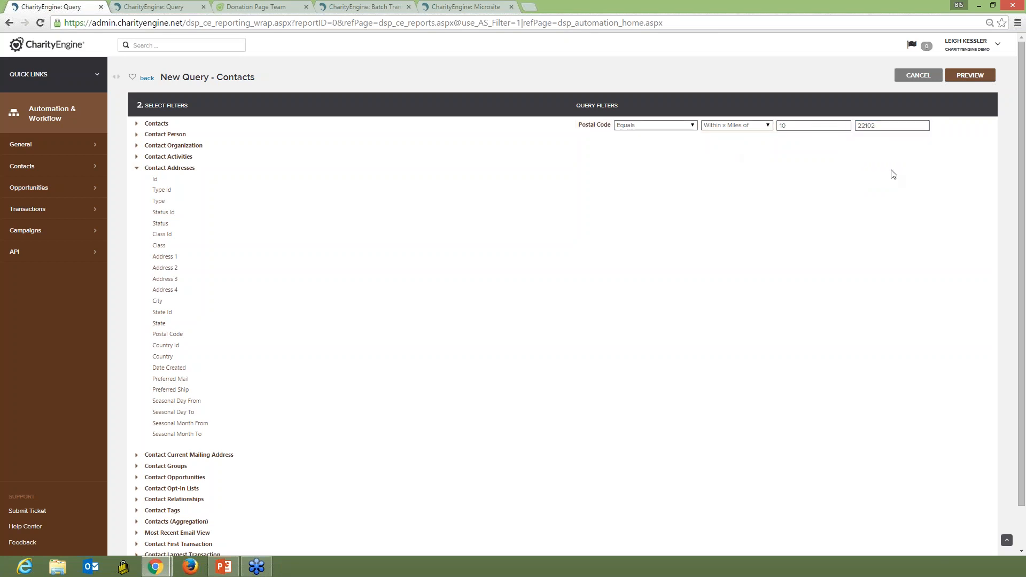
pyautogui.scroll(-2, 770, 334)
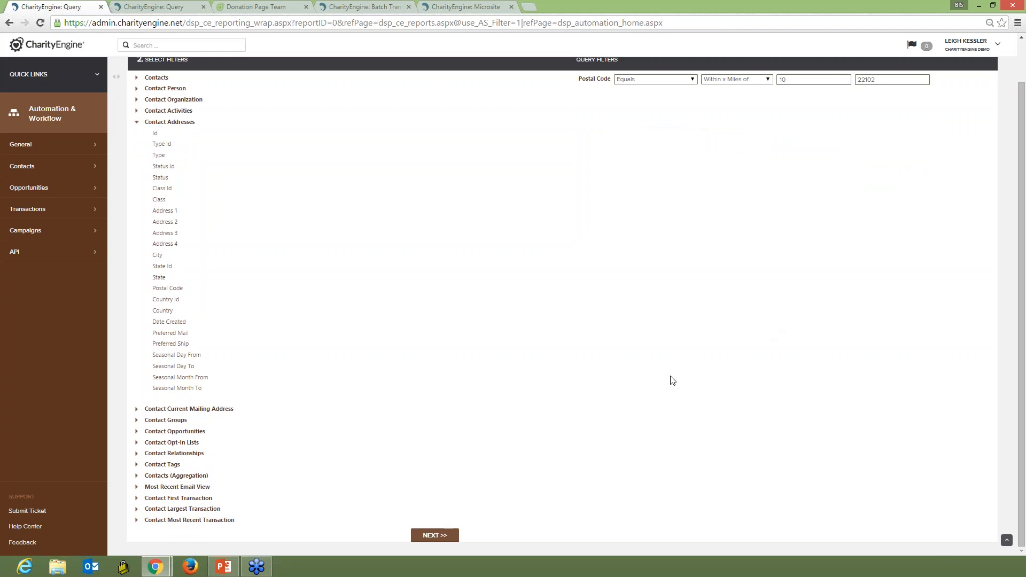
pyautogui.click(435, 535)
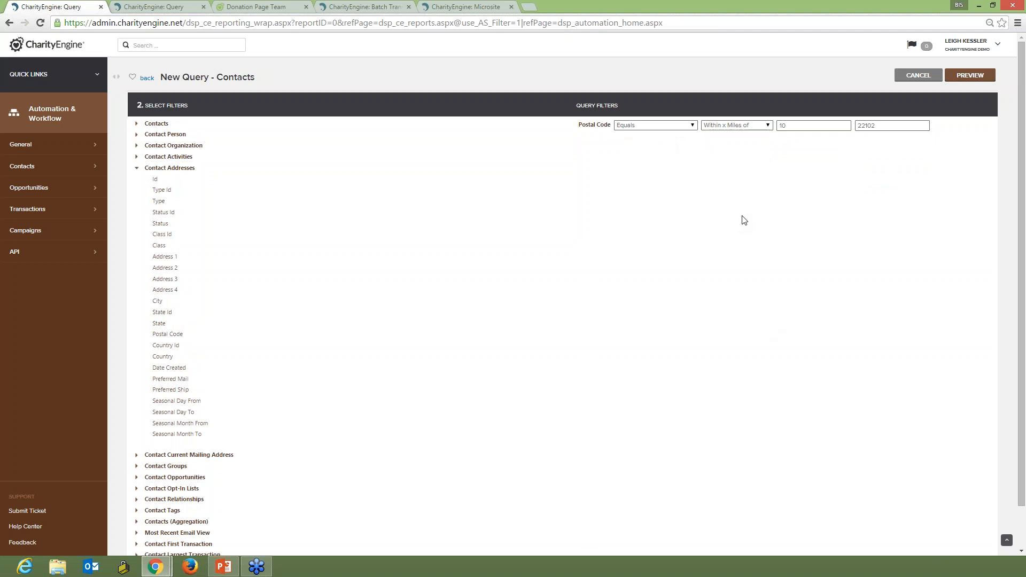
# In the second query tab, start an Events query and add Start Date from Events as a filter.
pyautogui.click(178, 7)
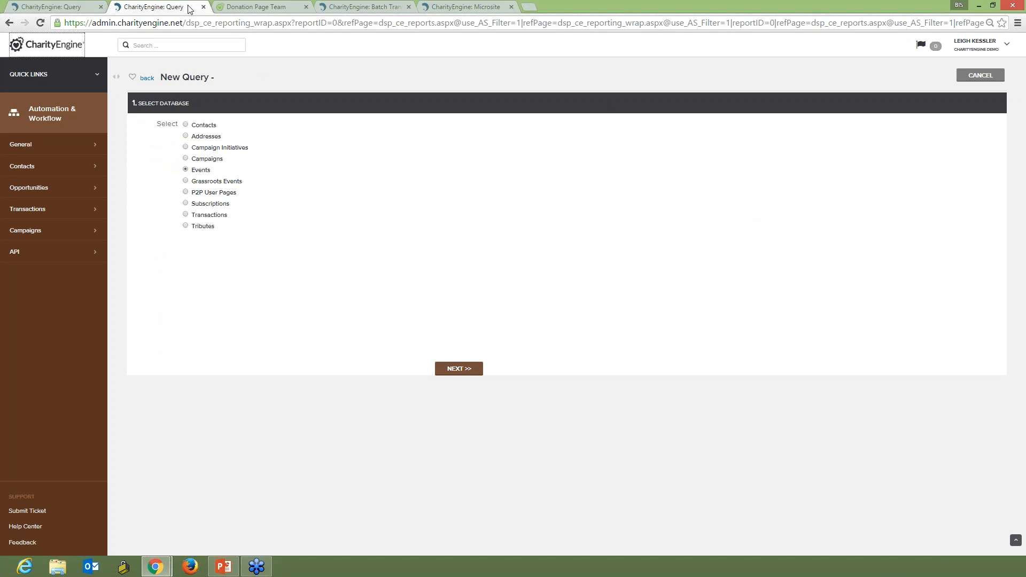
pyautogui.click(457, 370)
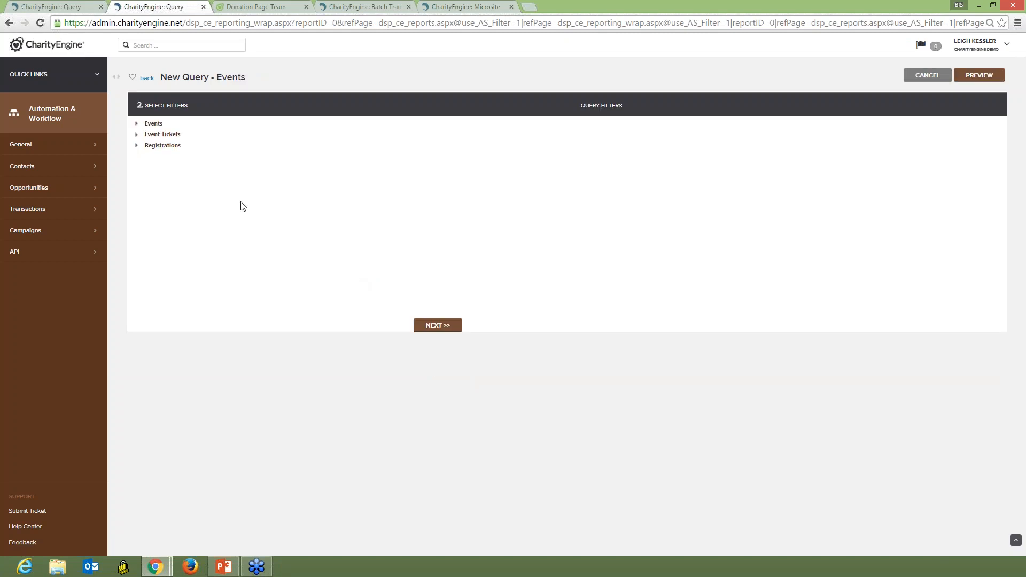
pyautogui.click(137, 124)
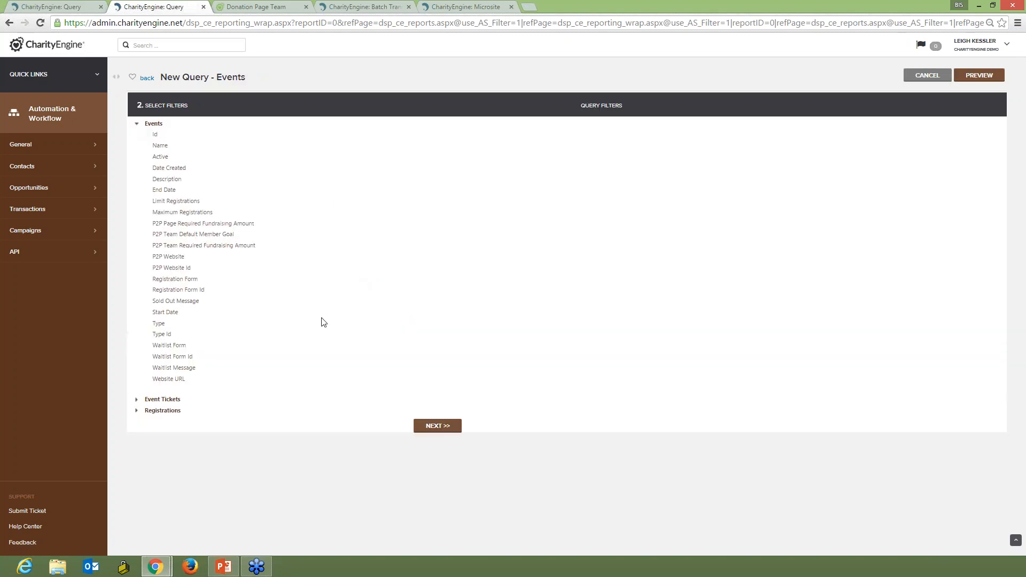
pyautogui.click(175, 314)
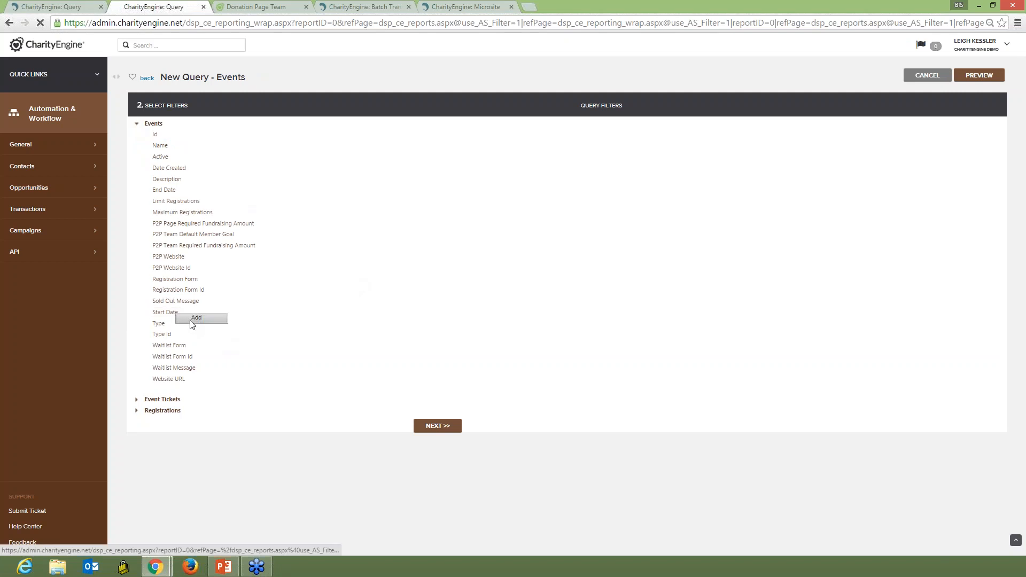
pyautogui.click(191, 320)
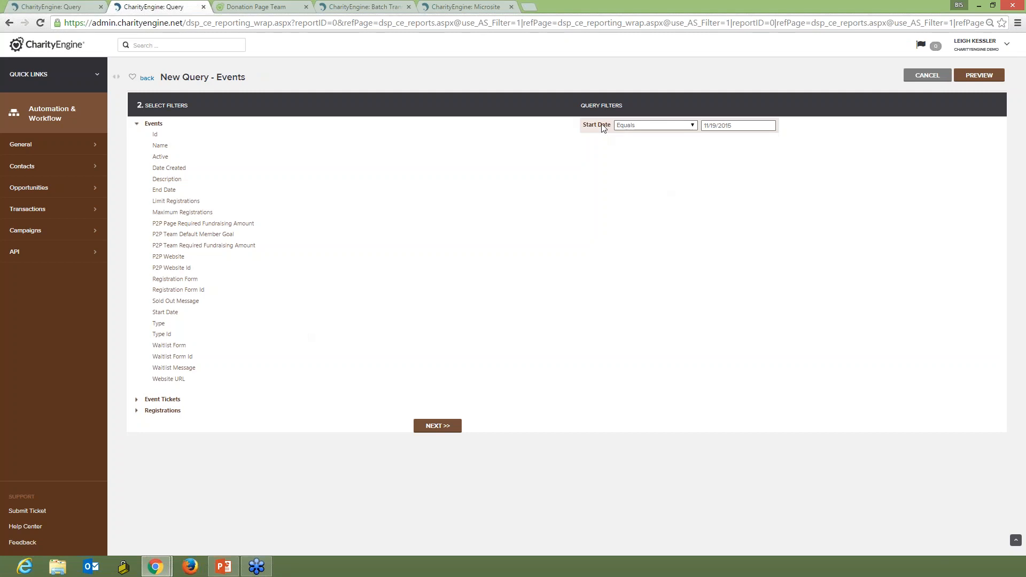
# Add a Before Next x Days function to the Start Date filter with 42 days.
pyautogui.click(642, 125)
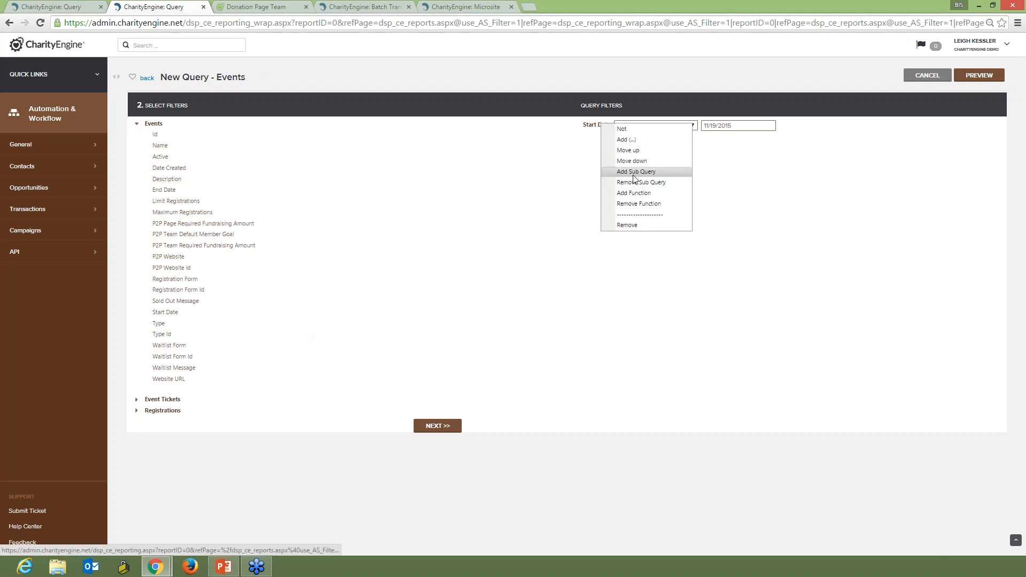
pyautogui.click(633, 192)
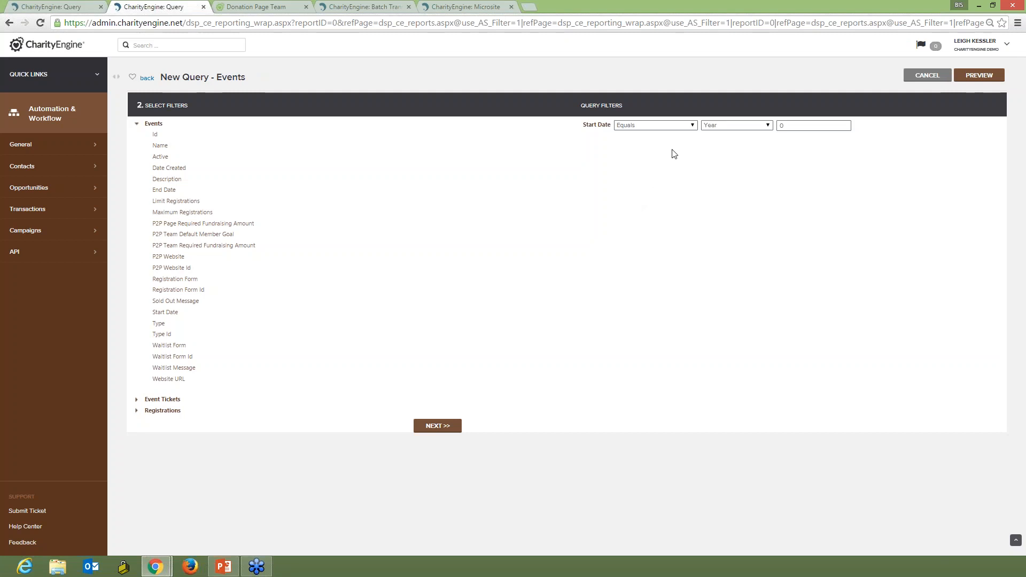
pyautogui.click(768, 127)
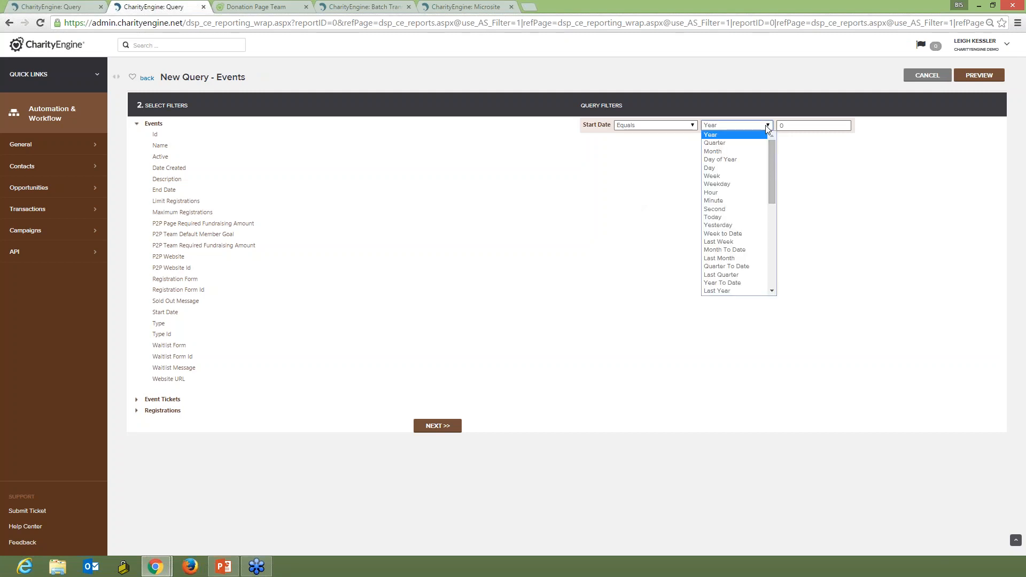
pyautogui.moveTo(772, 143); pyautogui.dragTo(770, 188)
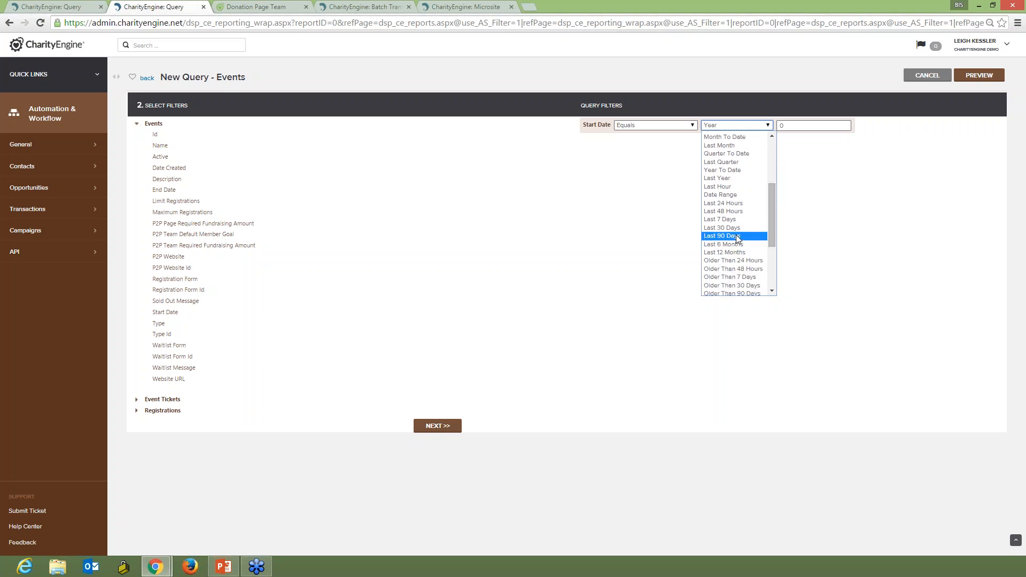
pyautogui.moveTo(768, 230); pyautogui.dragTo(773, 250)
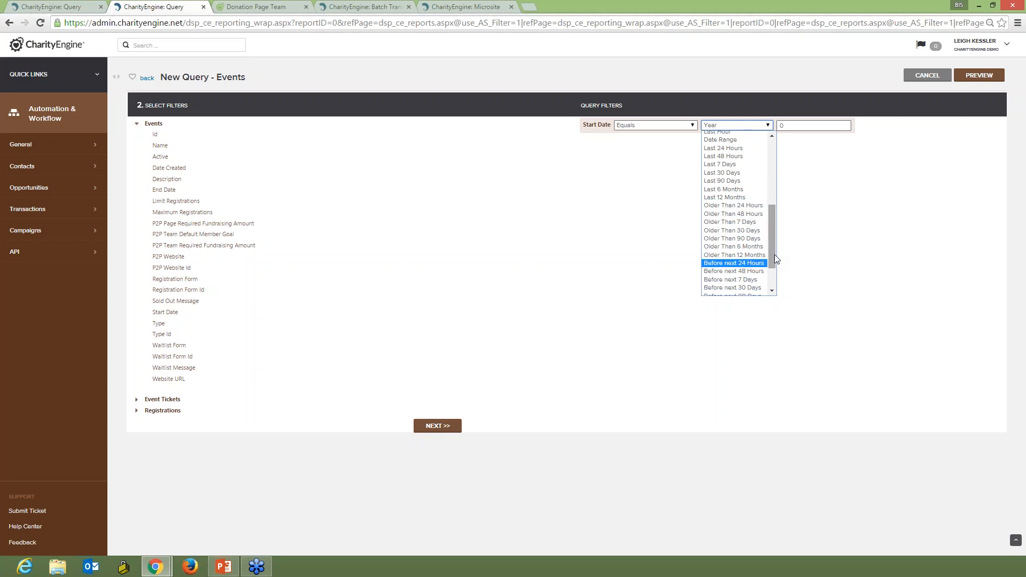
pyautogui.moveTo(772, 248); pyautogui.dragTo(771, 277)
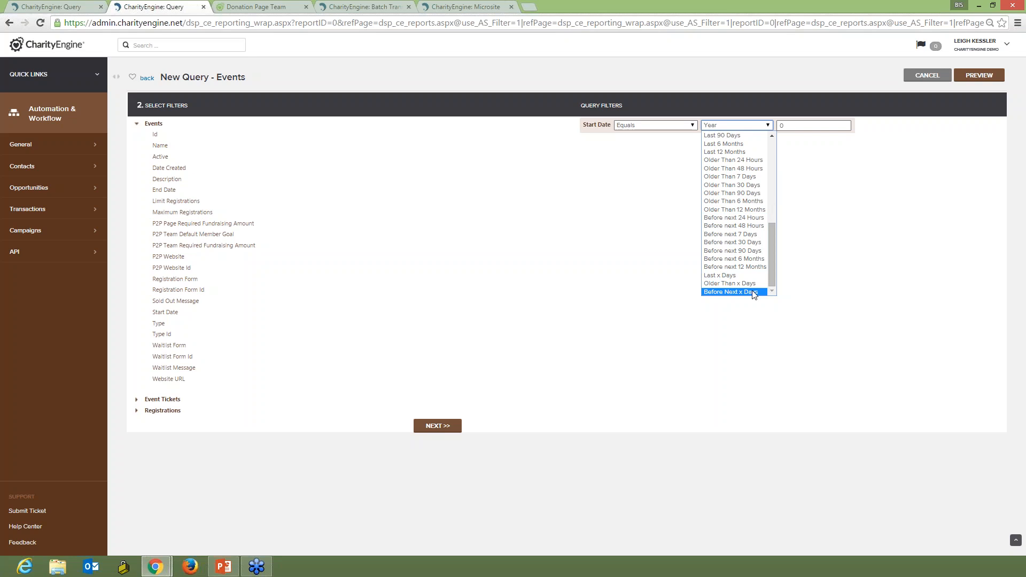
pyautogui.click(752, 291)
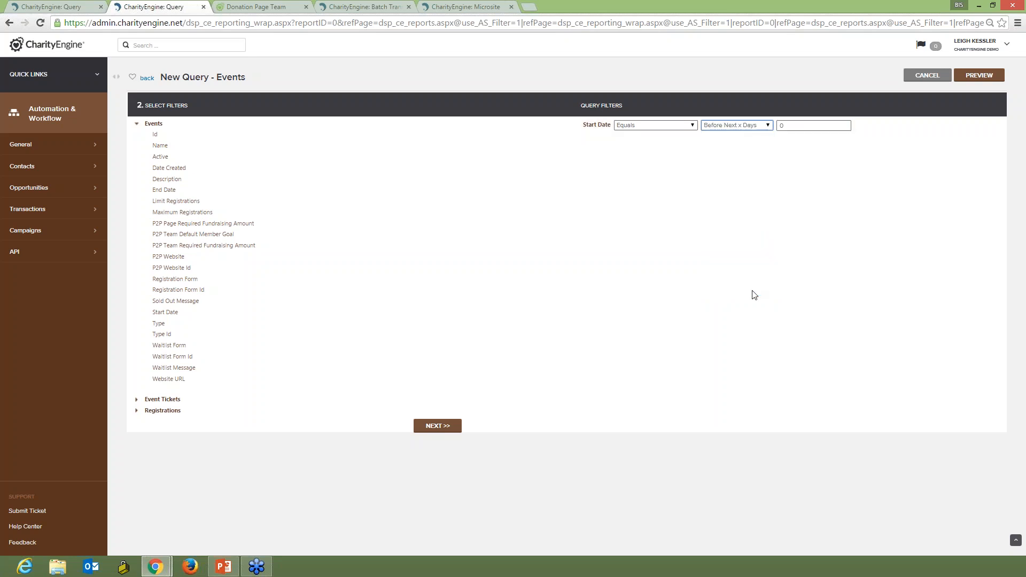
pyautogui.click(823, 127)
pyautogui.write('42')
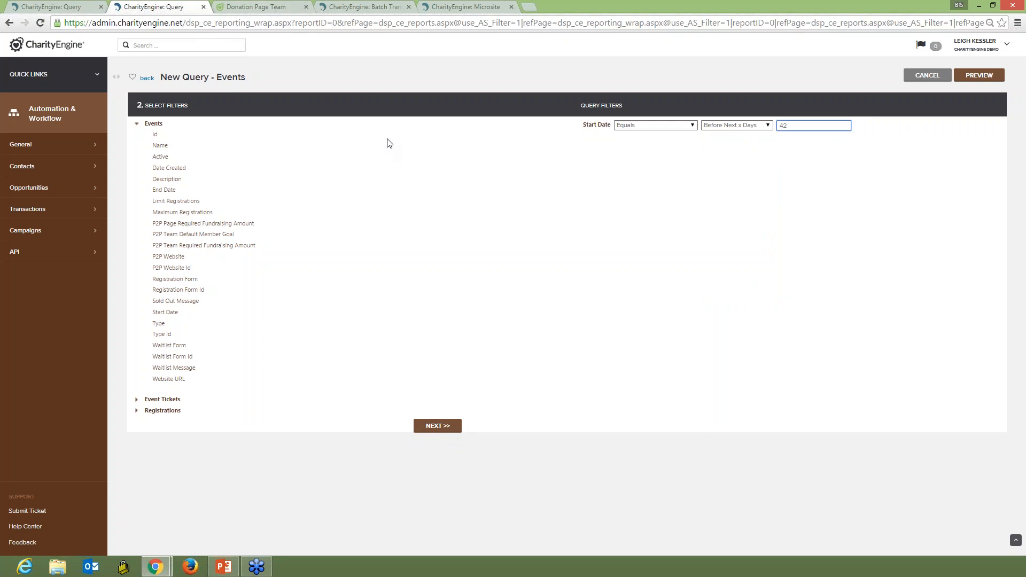
# Switch to the event registration form and autofill the registrant's first name, last name and email.
pyautogui.click(273, 8)
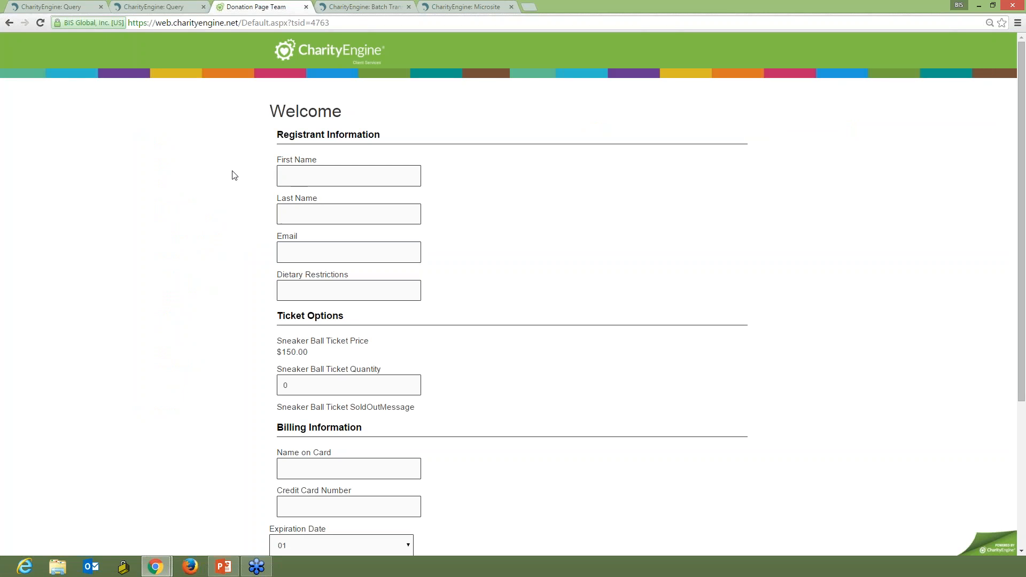
pyautogui.click(328, 175)
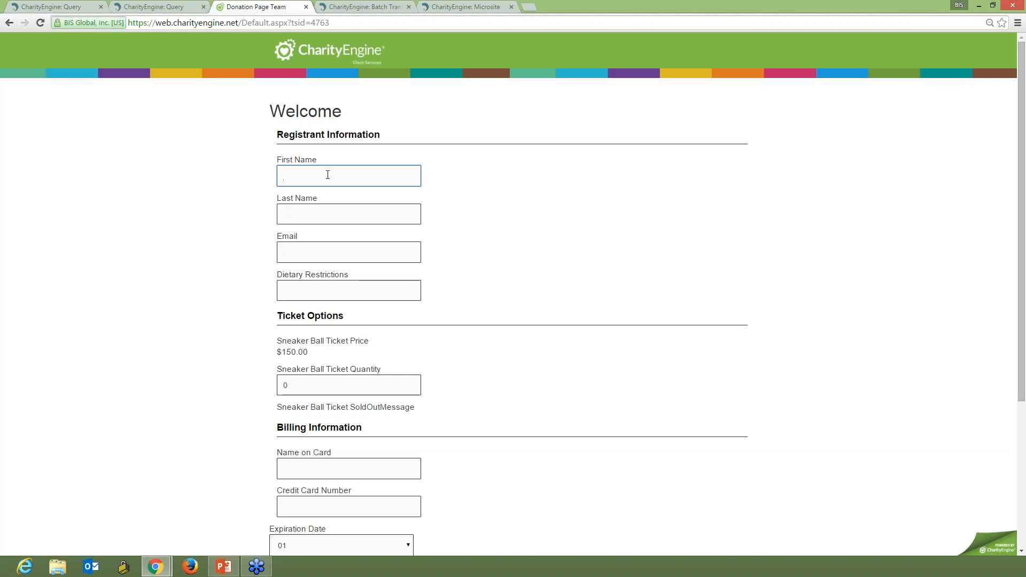
pyautogui.write('Leigh')
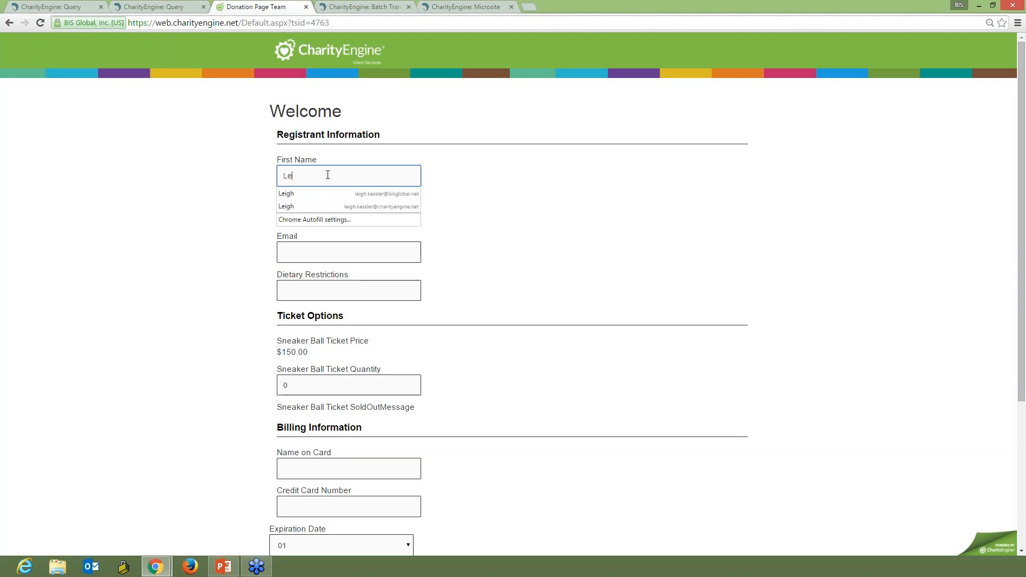
pyautogui.click(306, 194)
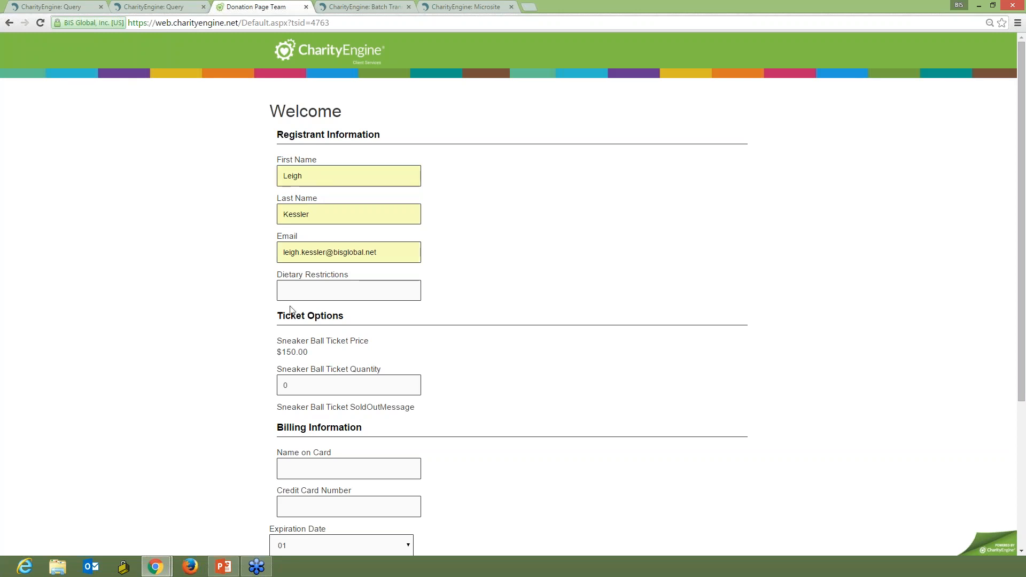
# Set the Sneaker Ball ticket quantity to 3.
pyautogui.scroll(-2, 199, 313)
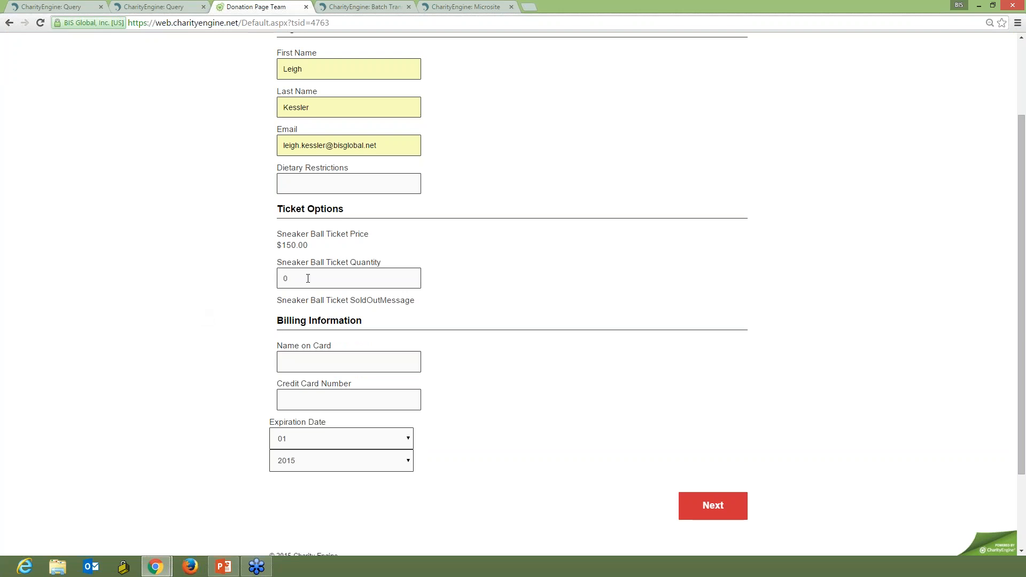
pyautogui.click(308, 278)
pyautogui.press('BackSpace')
pyautogui.write('3')
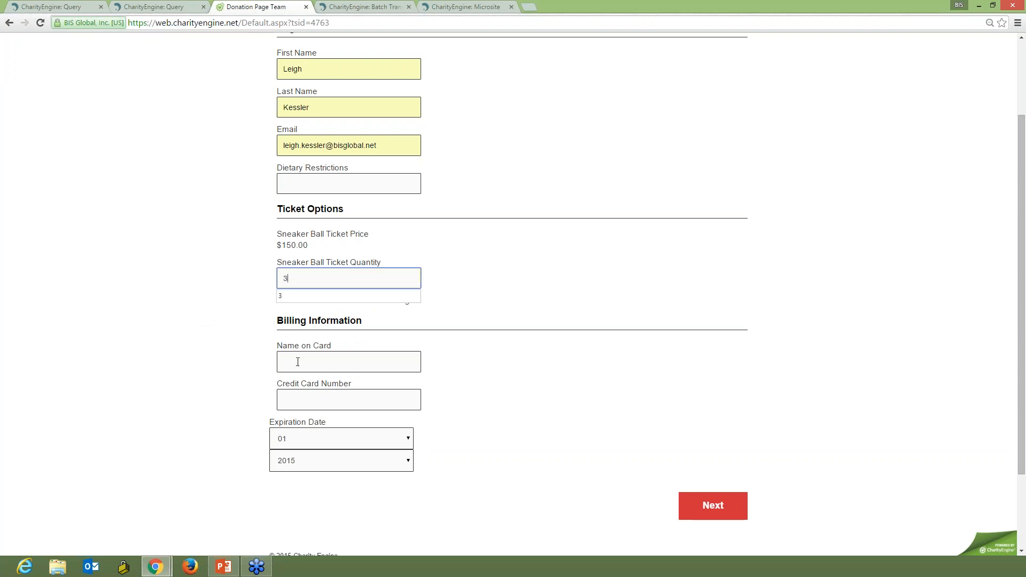
# Autofill the billing section with a saved card's name, credit card number and expiration date.
pyautogui.click(297, 362)
pyautogui.write('Le')
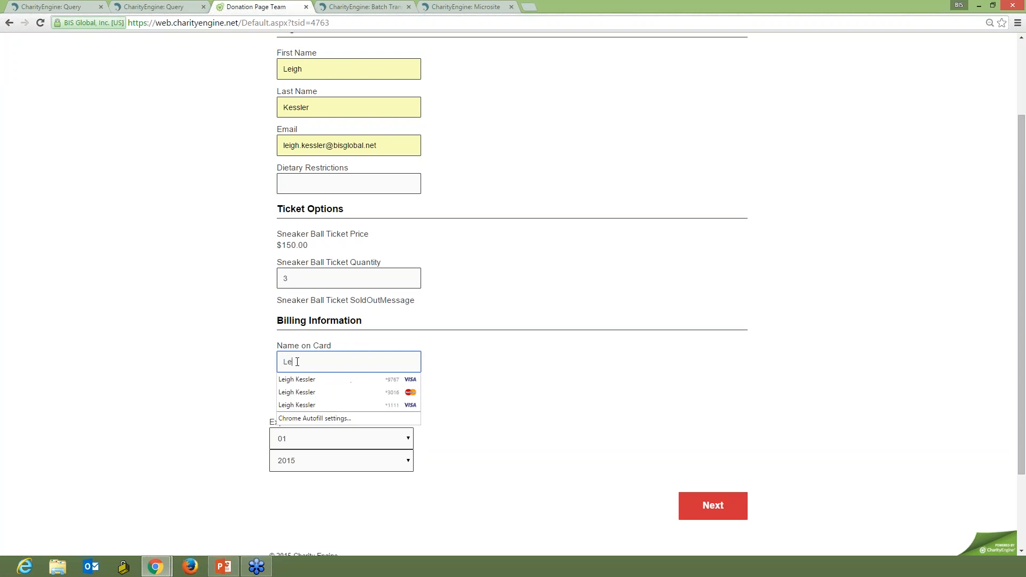
pyautogui.click(322, 405)
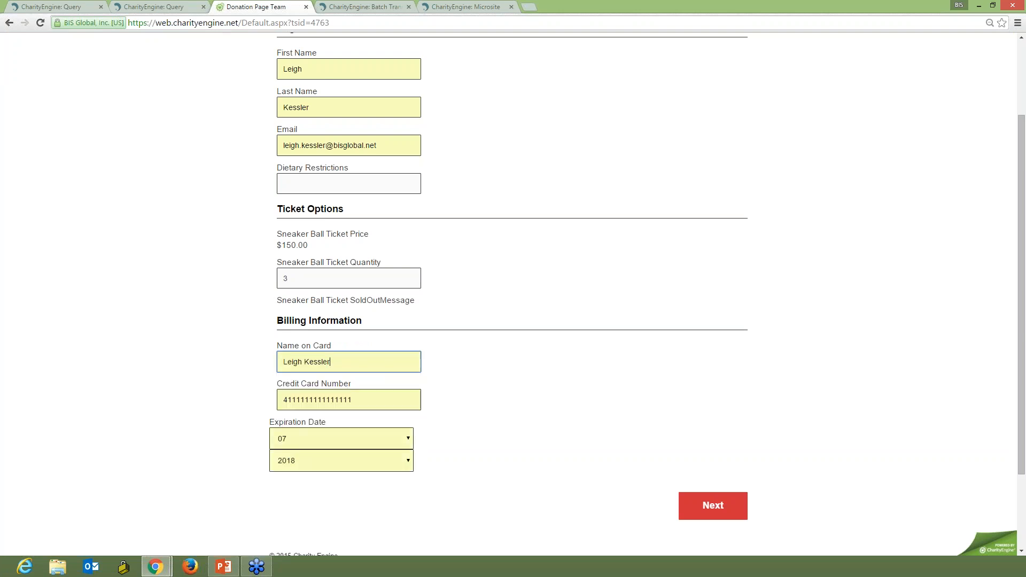
# Continue past the billing details and submit the registration.
pyautogui.click(711, 508)
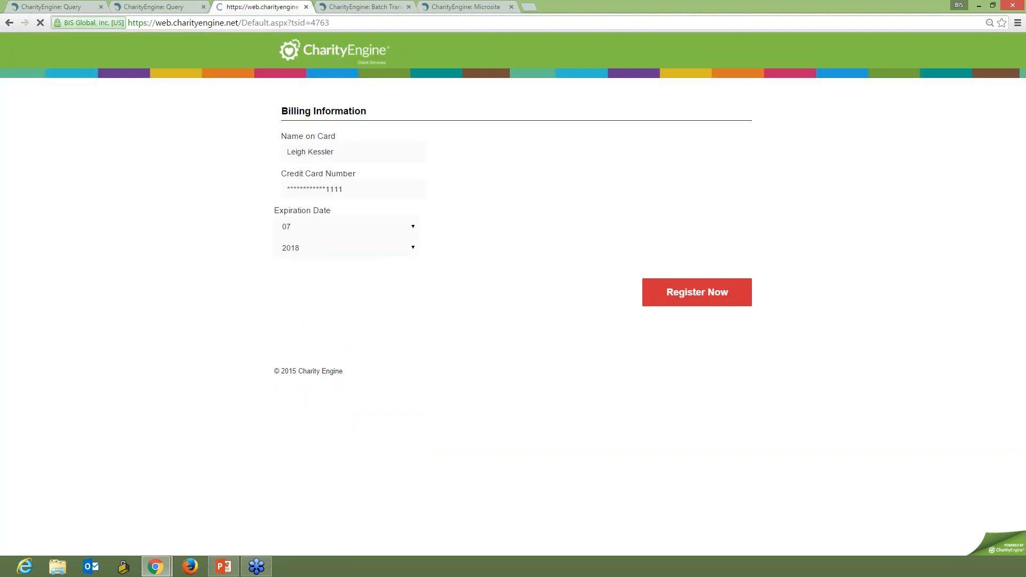
pyautogui.click(690, 298)
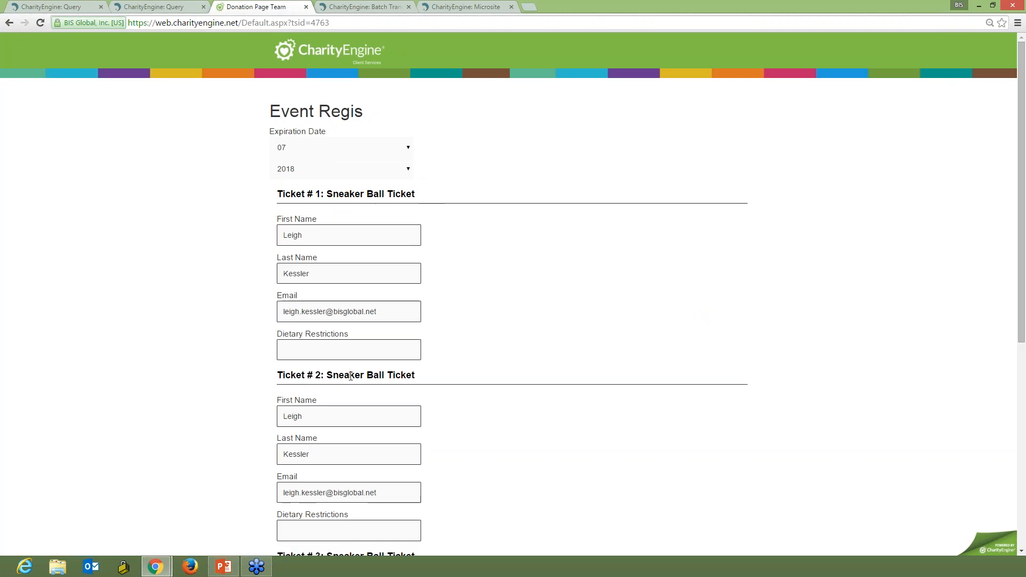
# Replace ticket #2's attendee first name and email with a second guest's details.
pyautogui.moveTo(1024, 250); pyautogui.dragTo(1023, 413)
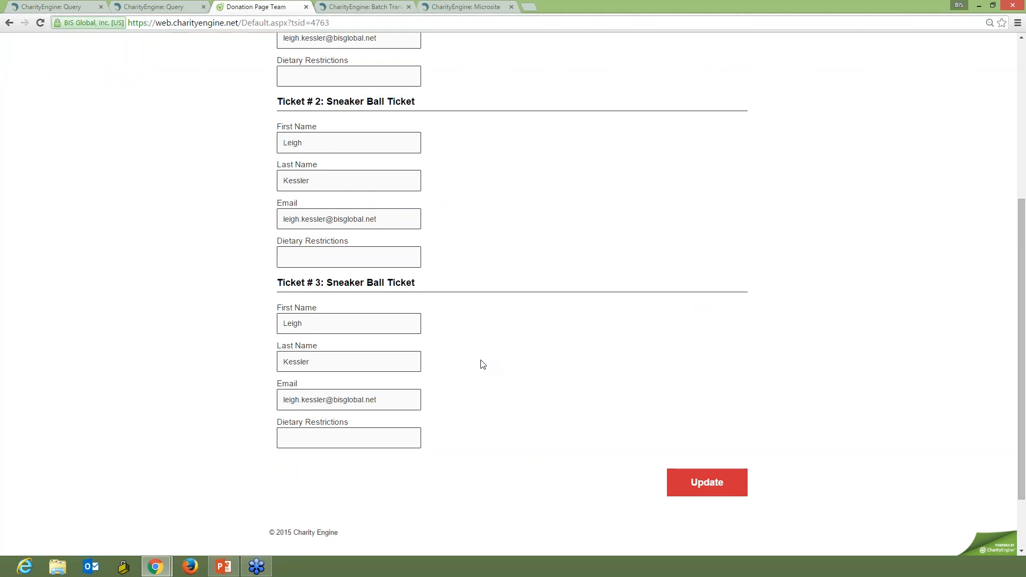
pyautogui.scroll(4, 481, 362)
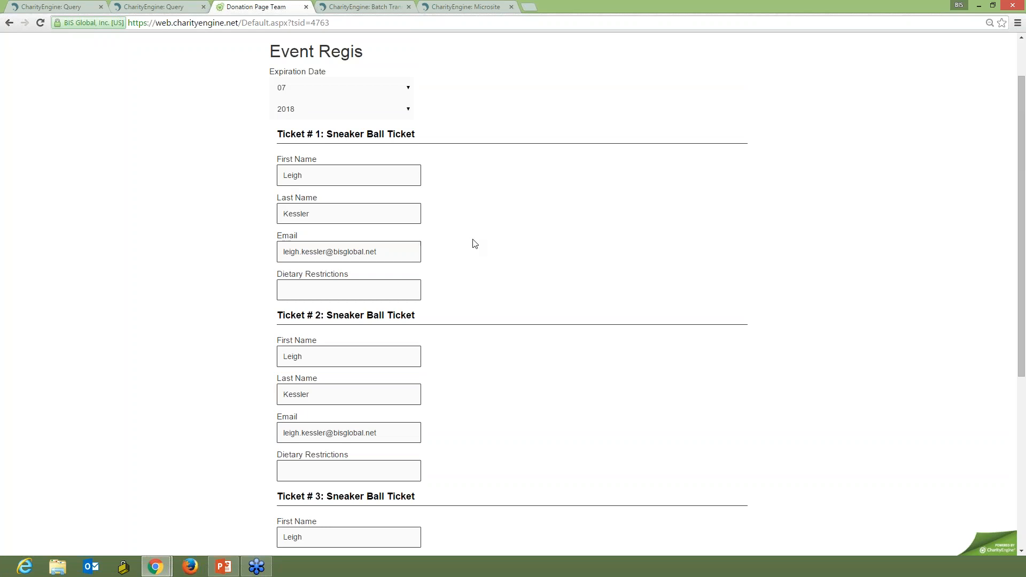
pyautogui.click(302, 353)
pyautogui.moveTo(301, 351); pyautogui.dragTo(272, 355)
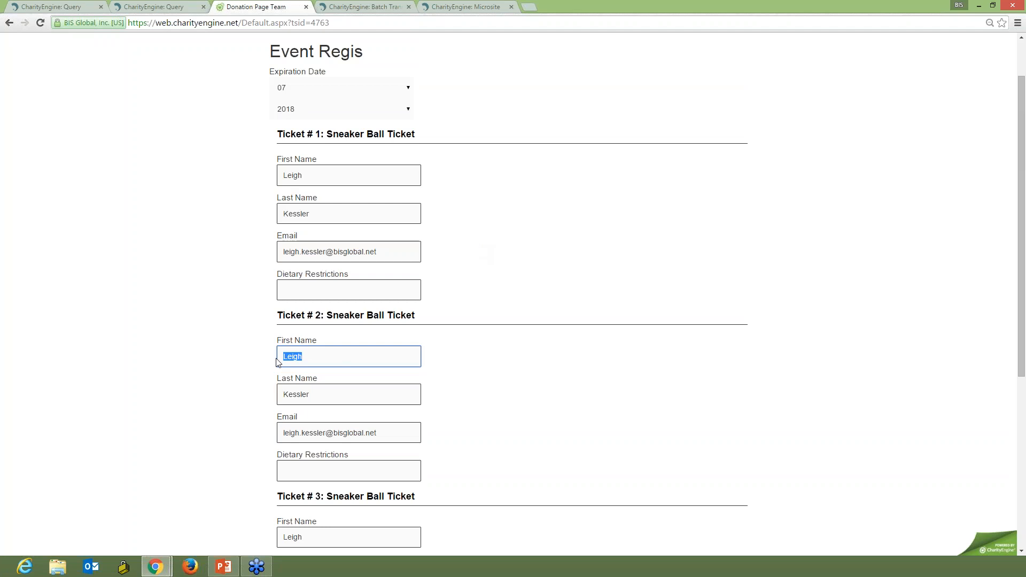
pyautogui.write('Arleen')
pyautogui.moveTo(325, 433); pyautogui.dragTo(272, 433)
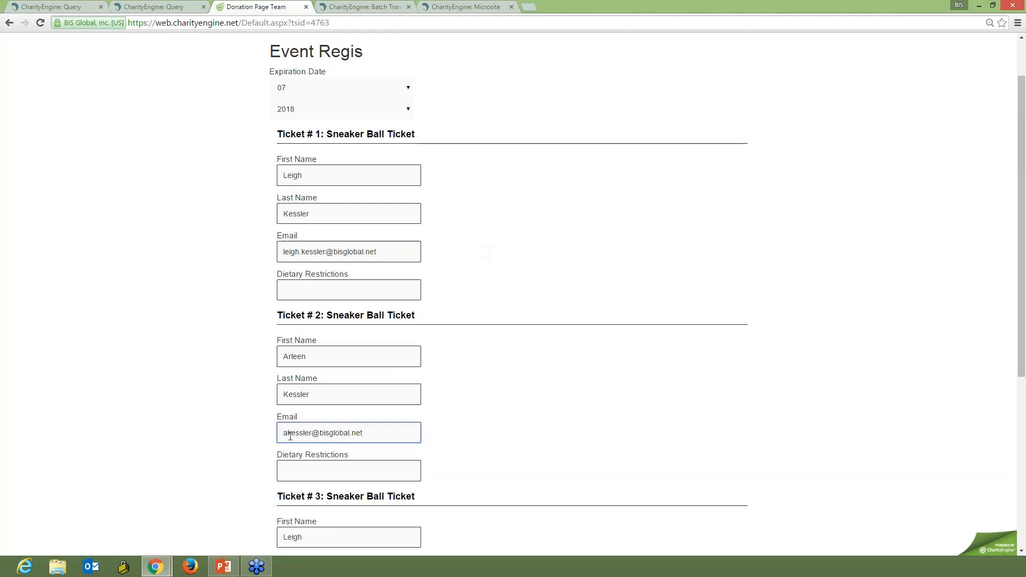
# Set ticket #2's dietary restrictions to Vegan.
pyautogui.click(306, 470)
pyautogui.write('Vegan')
pyautogui.click(501, 458)
pyautogui.scroll(-2, 501, 458)
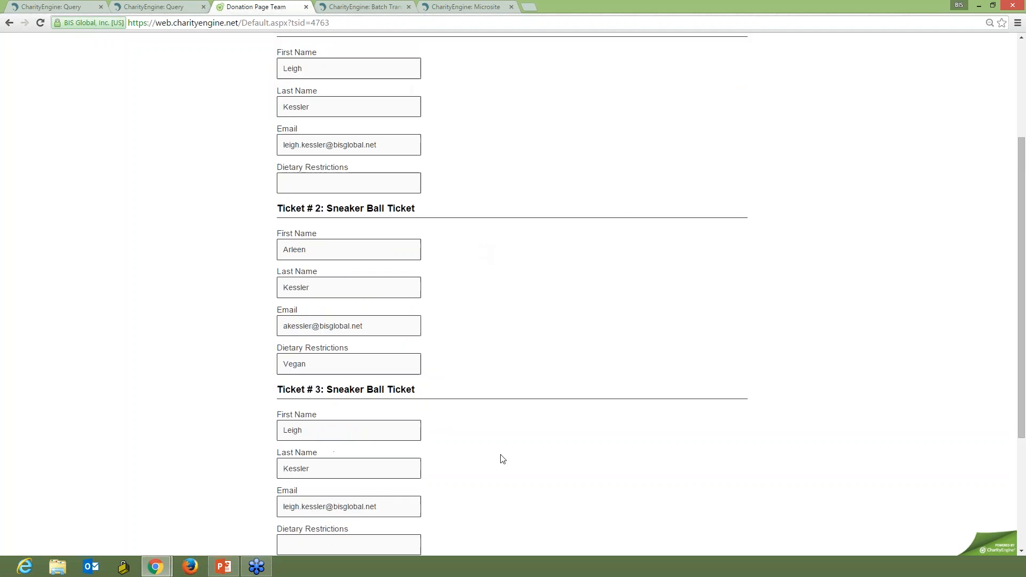
pyautogui.scroll(-3, 524, 439)
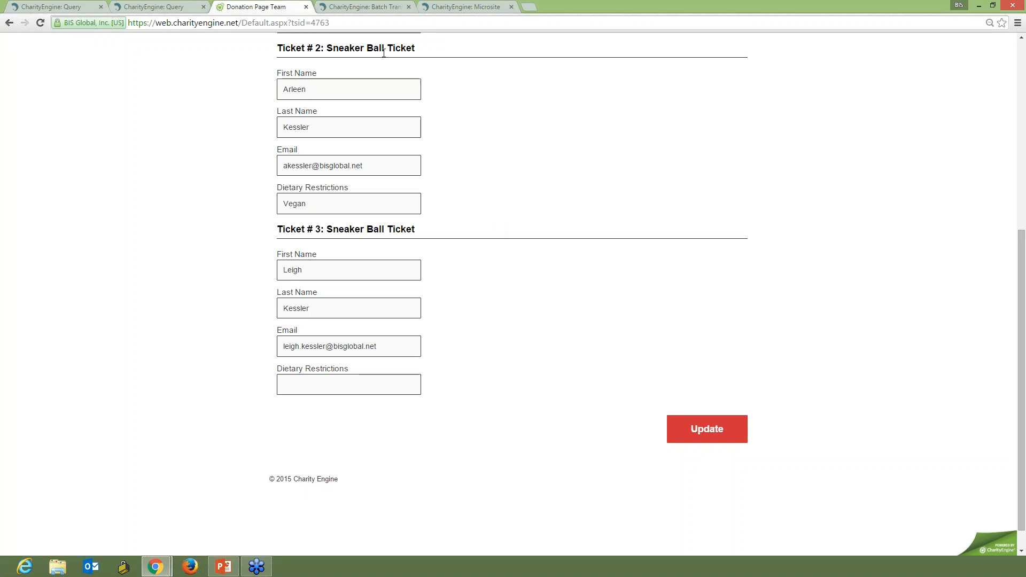
# Switch to the batch transactions page and open the transactions entry for batch 1868.
pyautogui.click(363, 8)
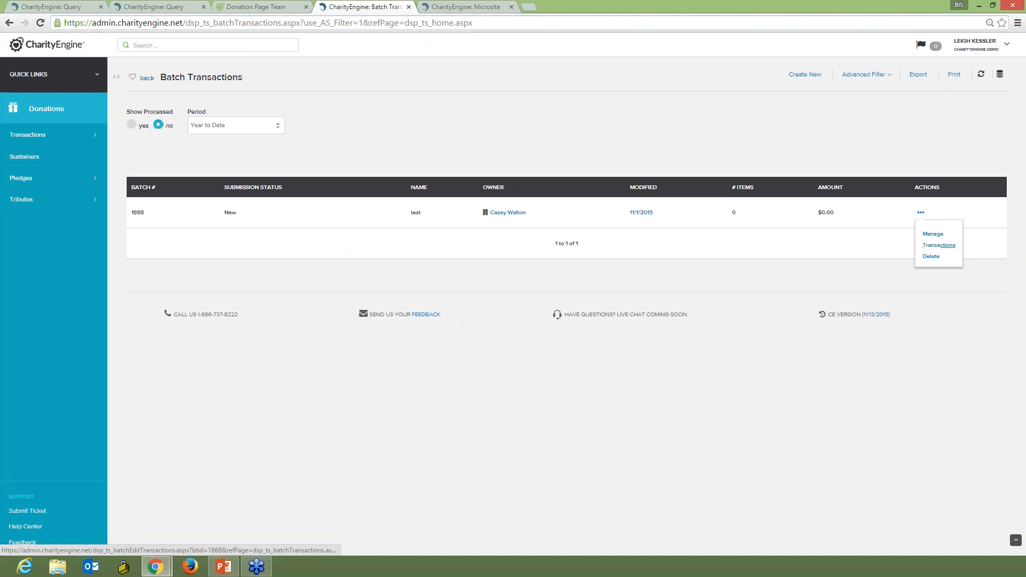
pyautogui.click(932, 248)
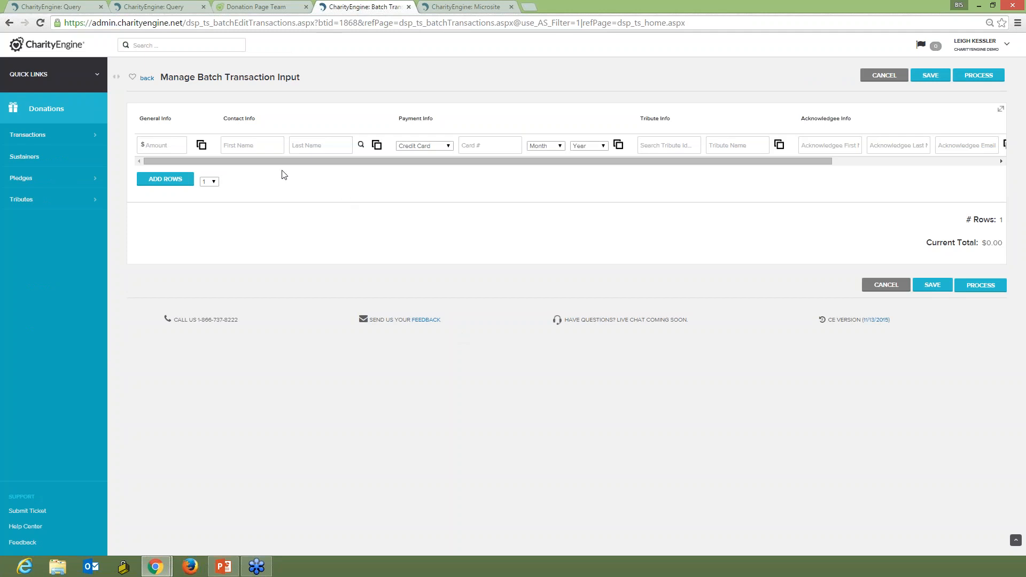
# Open the contact info editor for the batch row, review its contact type options, and cancel.
pyautogui.click(170, 145)
pyautogui.click(378, 146)
pyautogui.click(461, 203)
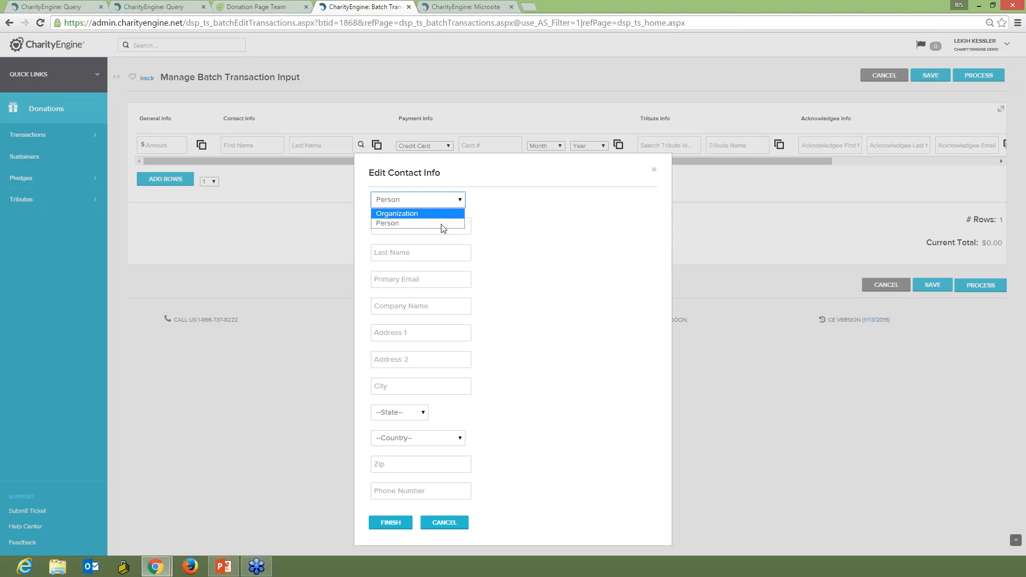
pyautogui.click(444, 523)
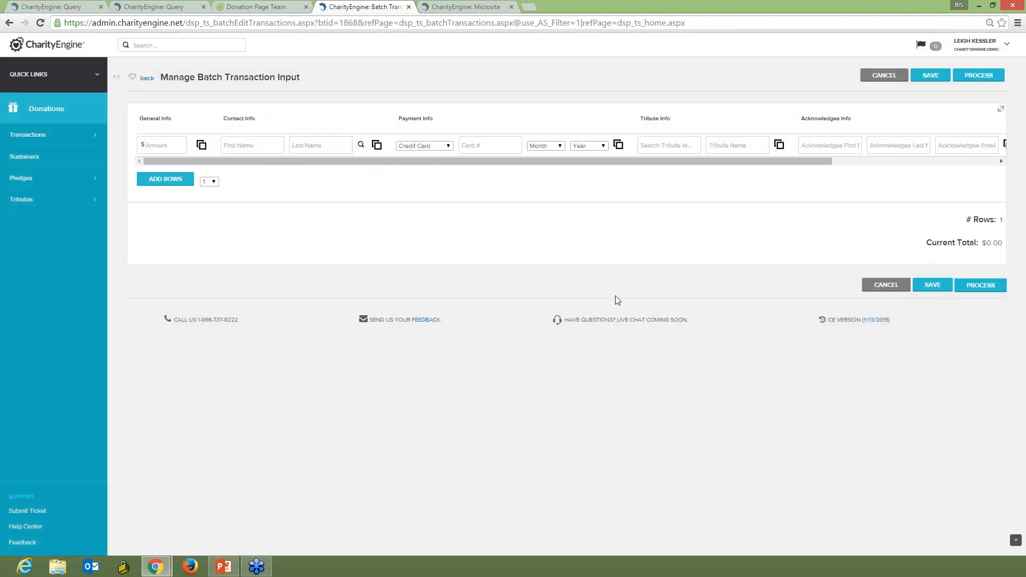
# Open the tribute info editor for the batch row, review its tribute type options, and cancel.
pyautogui.moveTo(648, 162); pyautogui.dragTo(836, 158)
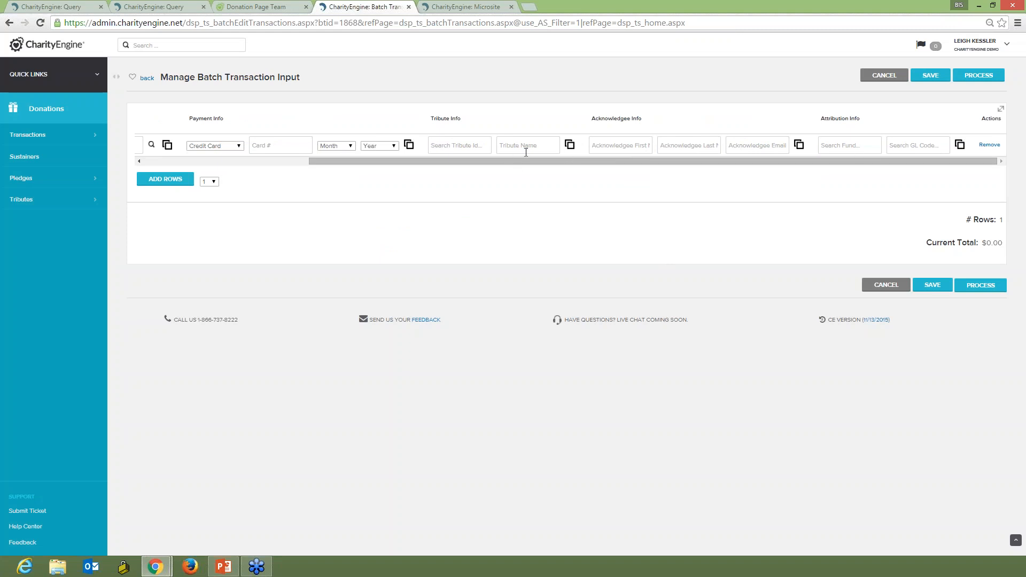
pyautogui.click(570, 146)
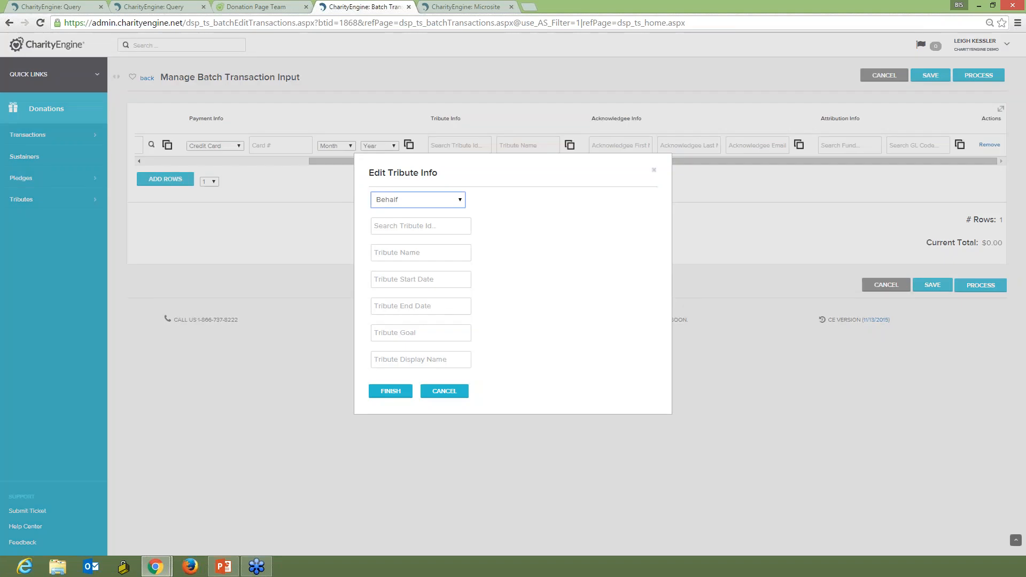
pyautogui.click(461, 202)
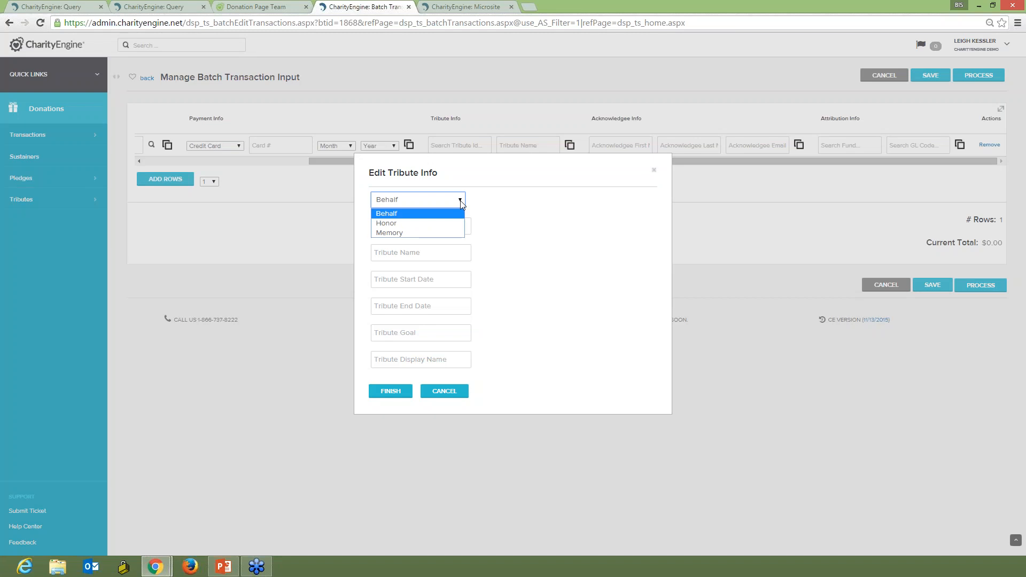
pyautogui.click(435, 222)
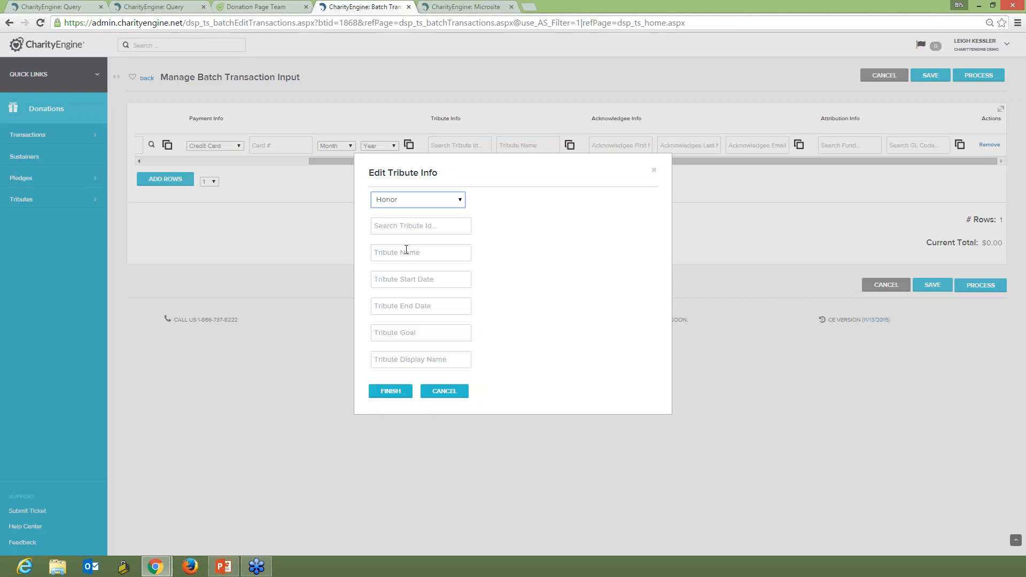
pyautogui.click(445, 392)
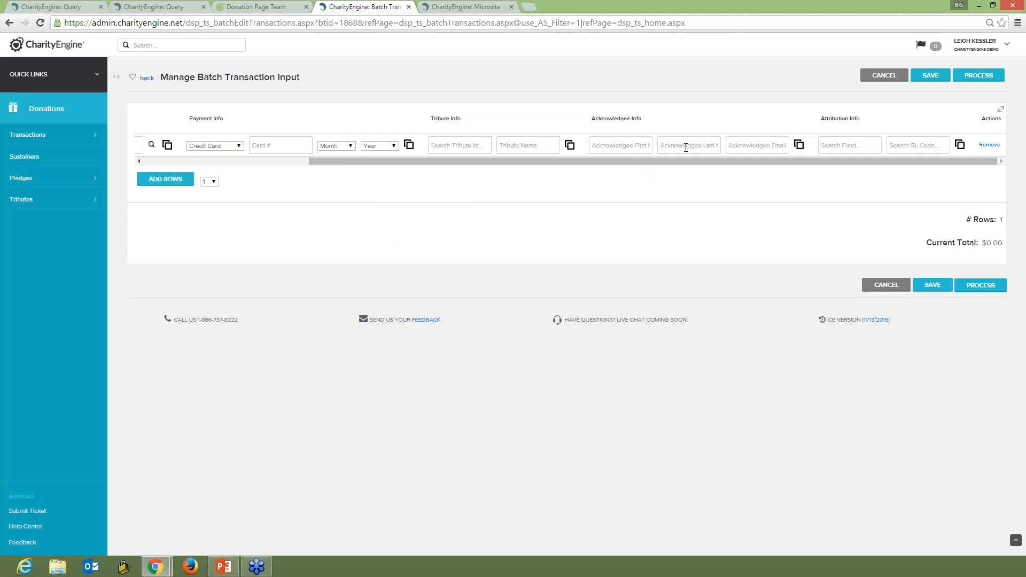
# Open and close the acknowledgee info and attribution info editors for the batch row.
pyautogui.click(799, 145)
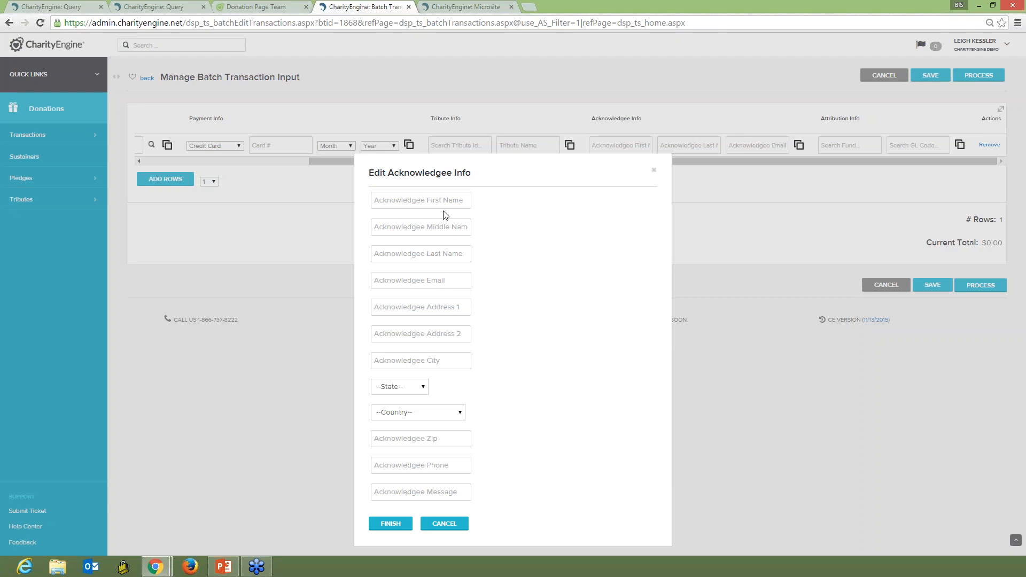
pyautogui.click(656, 172)
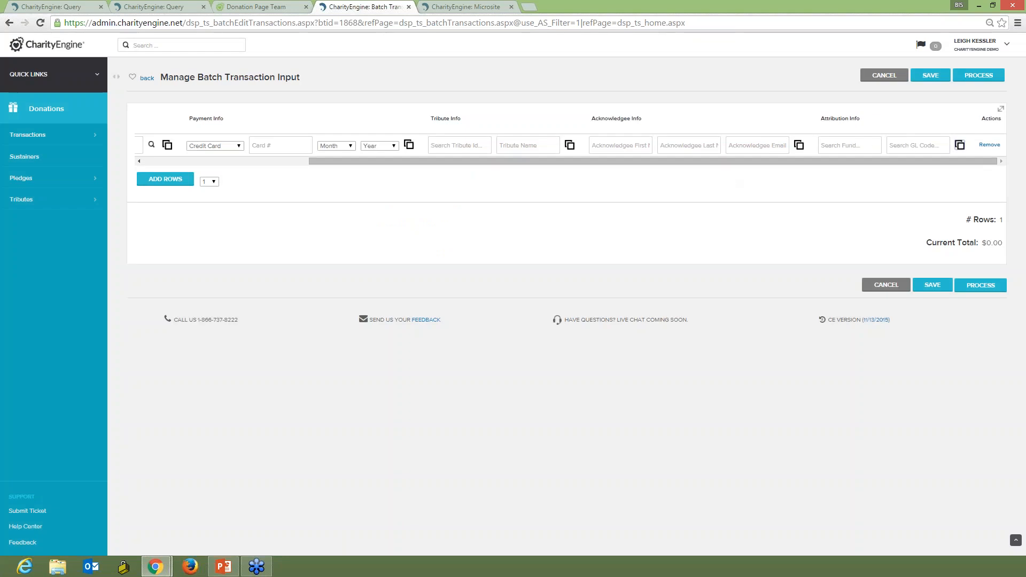
pyautogui.click(960, 145)
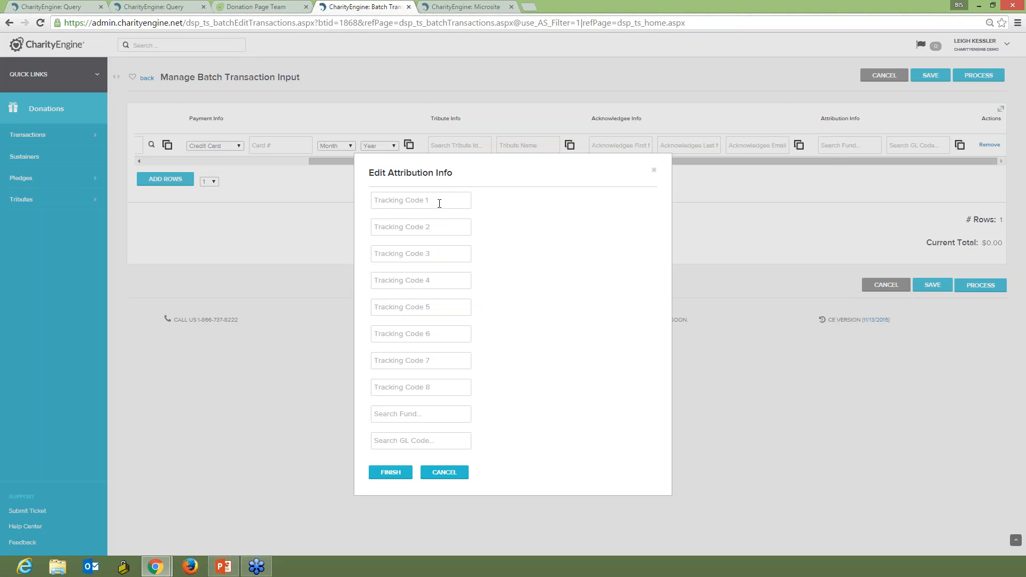
pyautogui.click(442, 474)
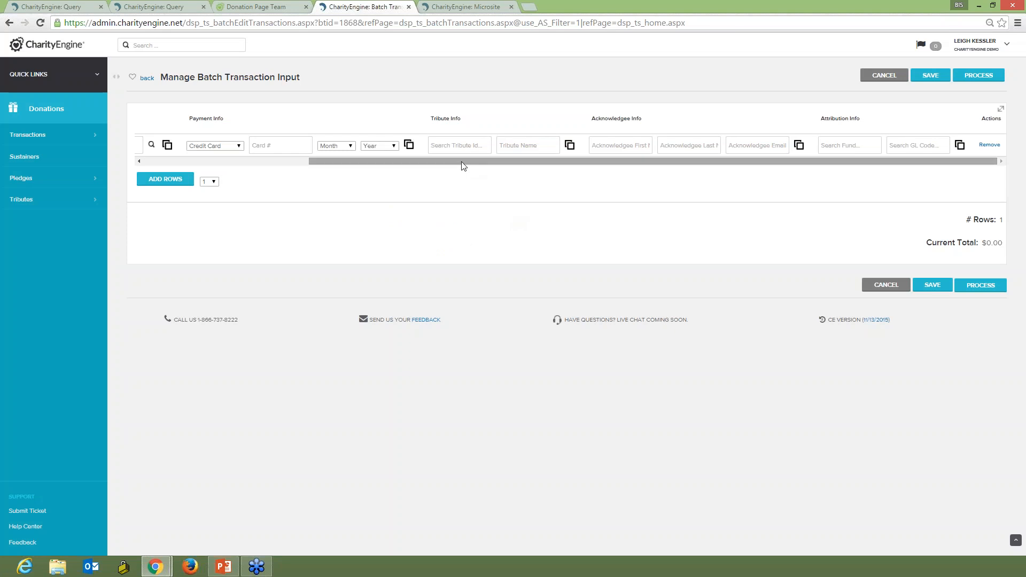
# Open the contact search for the batch row and switch it to Create mode.
pyautogui.moveTo(463, 166); pyautogui.dragTo(287, 176)
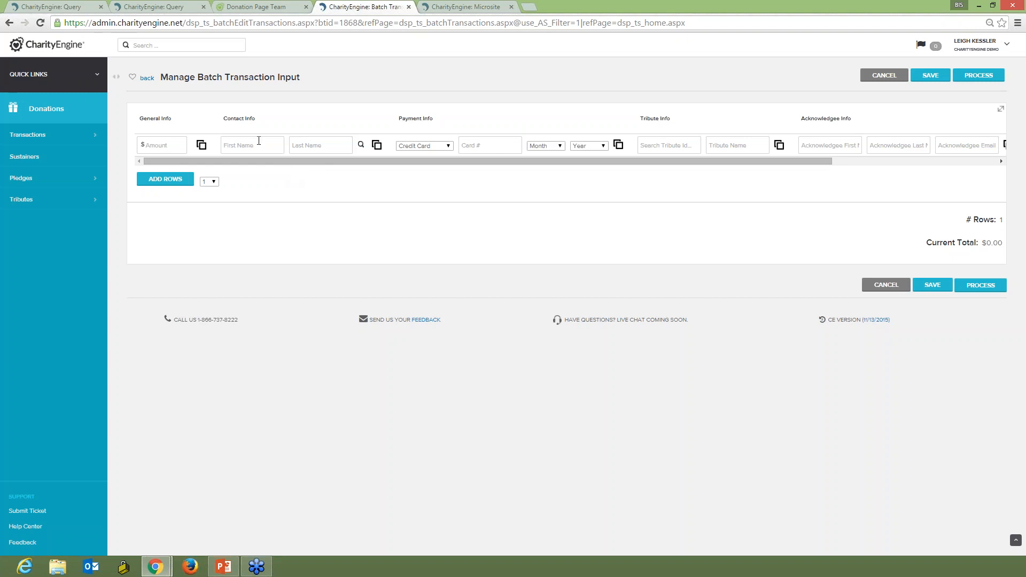
pyautogui.click(361, 144)
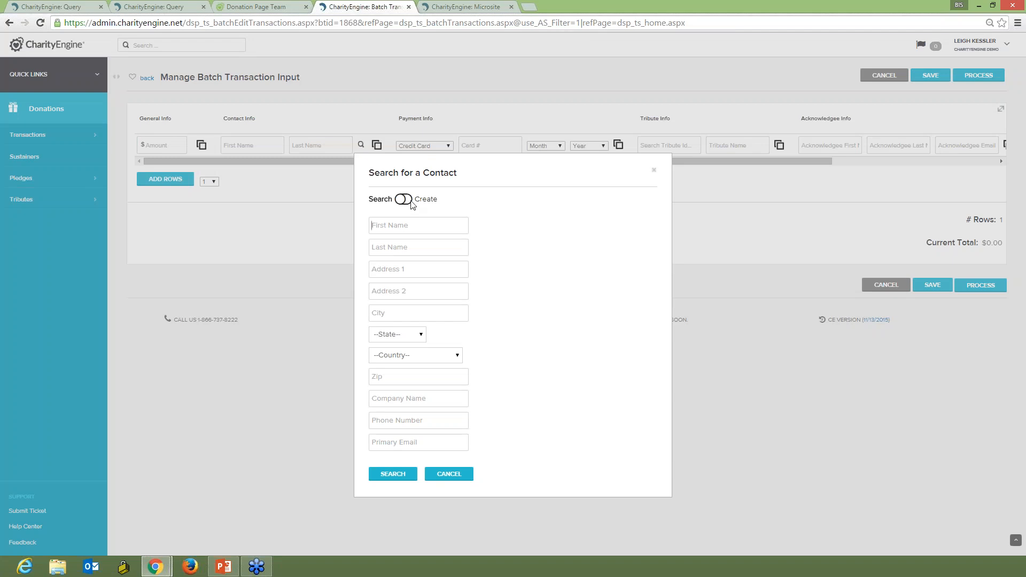
pyautogui.click(420, 224)
pyautogui.click(401, 201)
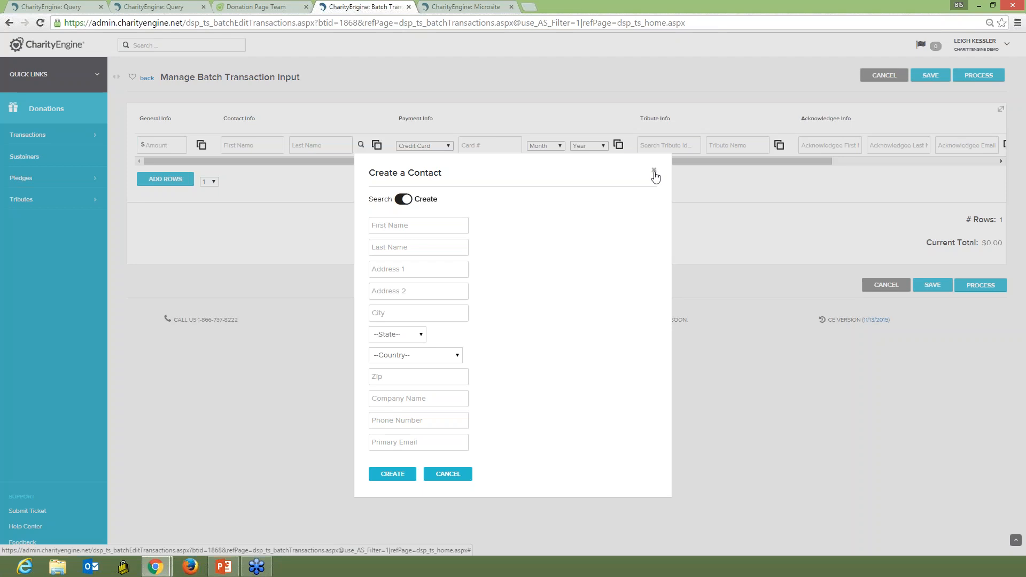
# Switch to the microsite tab and reopen the Charity Engine Peer-to-Peer microsite from the Event Microsites list.
pyautogui.click(483, 8)
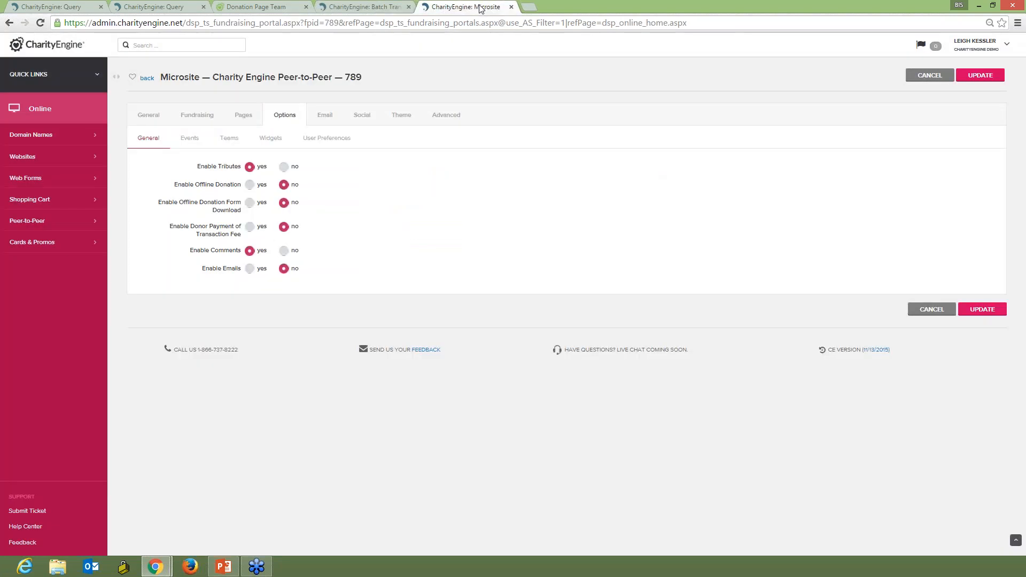
pyautogui.click(147, 78)
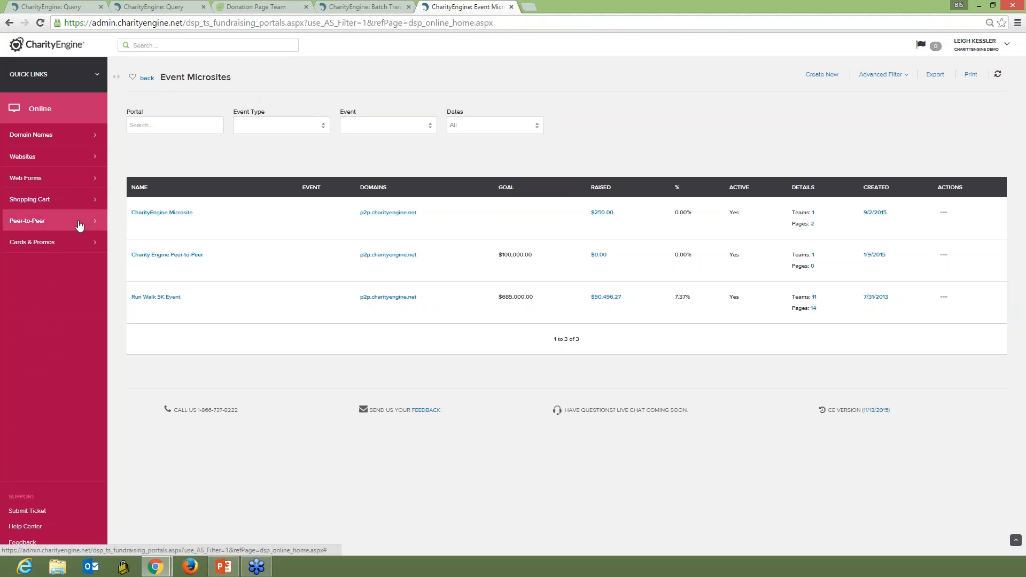
pyautogui.click(944, 254)
pyautogui.click(956, 287)
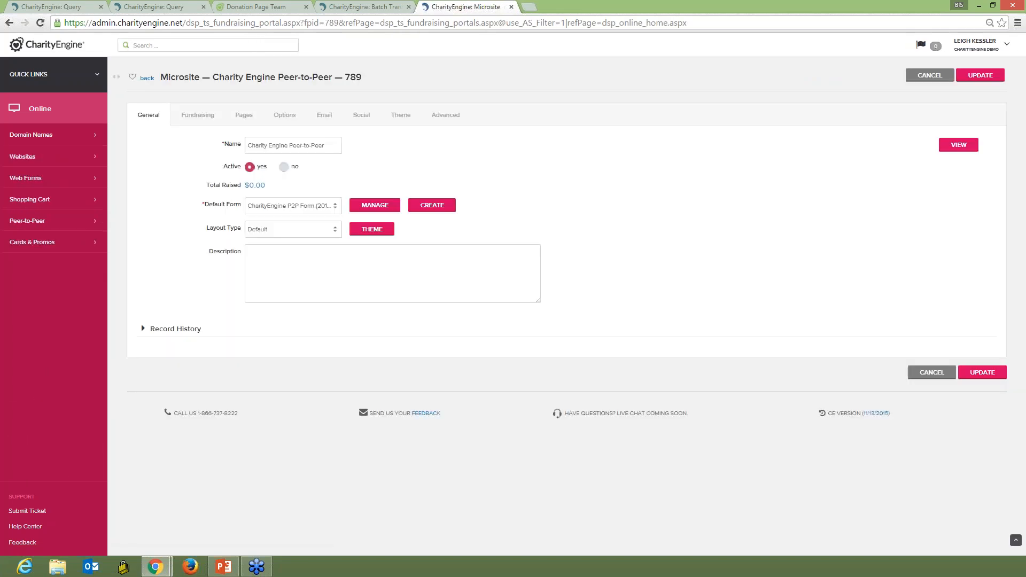
# In the microsite's general options, set Enable Emails to yes.
pyautogui.click(286, 118)
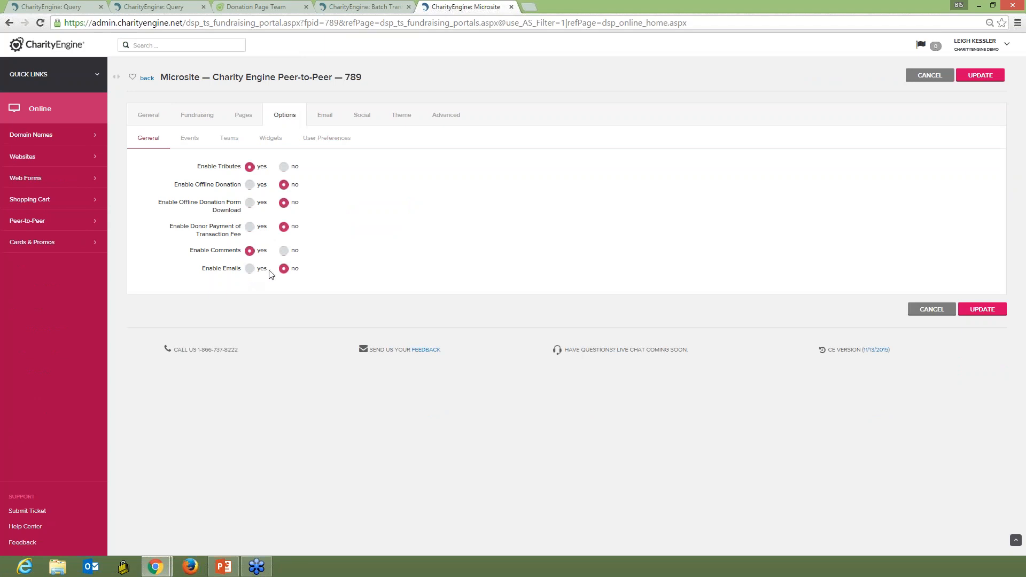
pyautogui.click(251, 270)
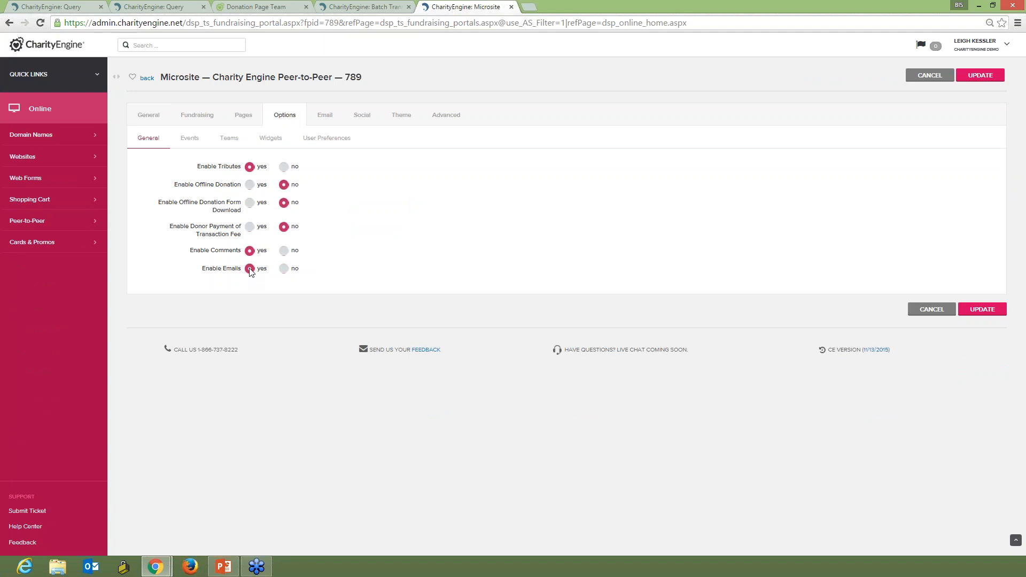